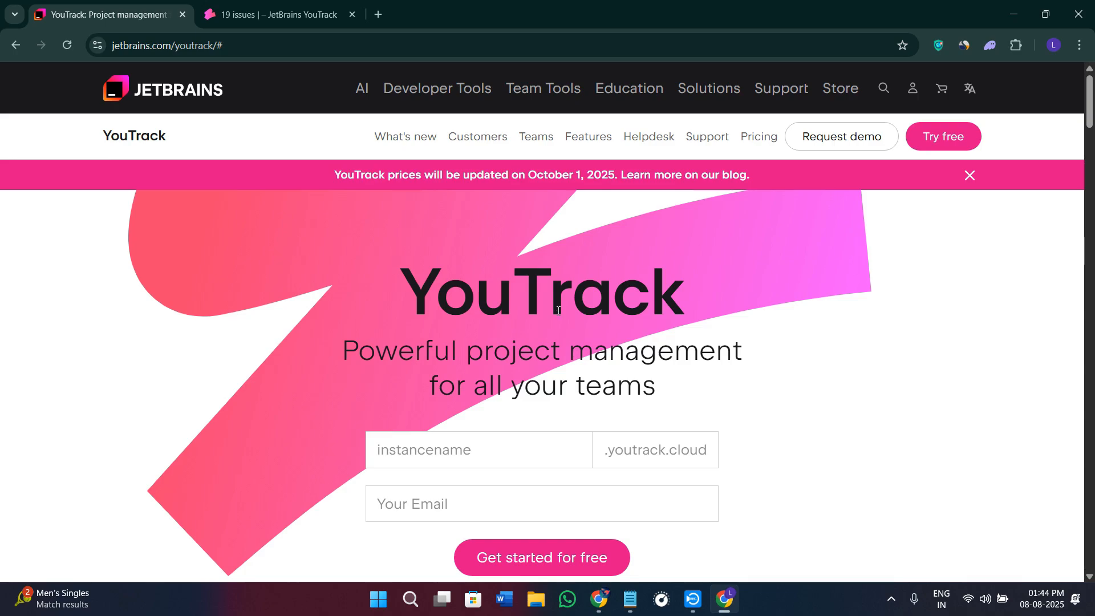
Step: Look through the YouTrack product page, including its web address, free sign-up form and feature overview
{"action": "scroll", "coordinate": [565, 376], "scroll_direction": "down", "scroll_amount": 2}
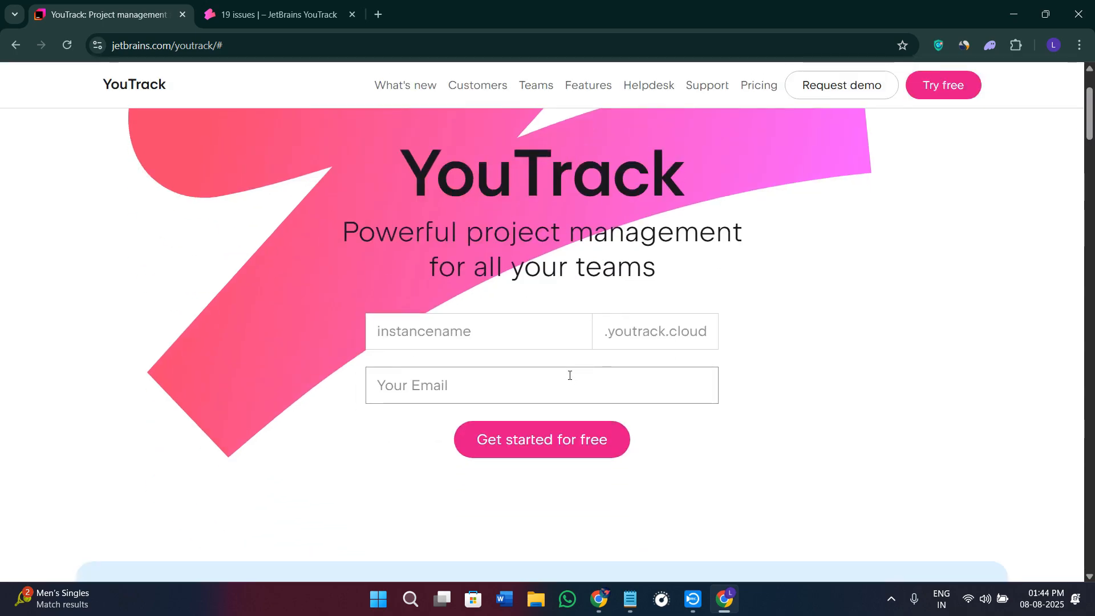
{"action": "scroll", "coordinate": [569, 375], "scroll_direction": "down", "scroll_amount": 4}
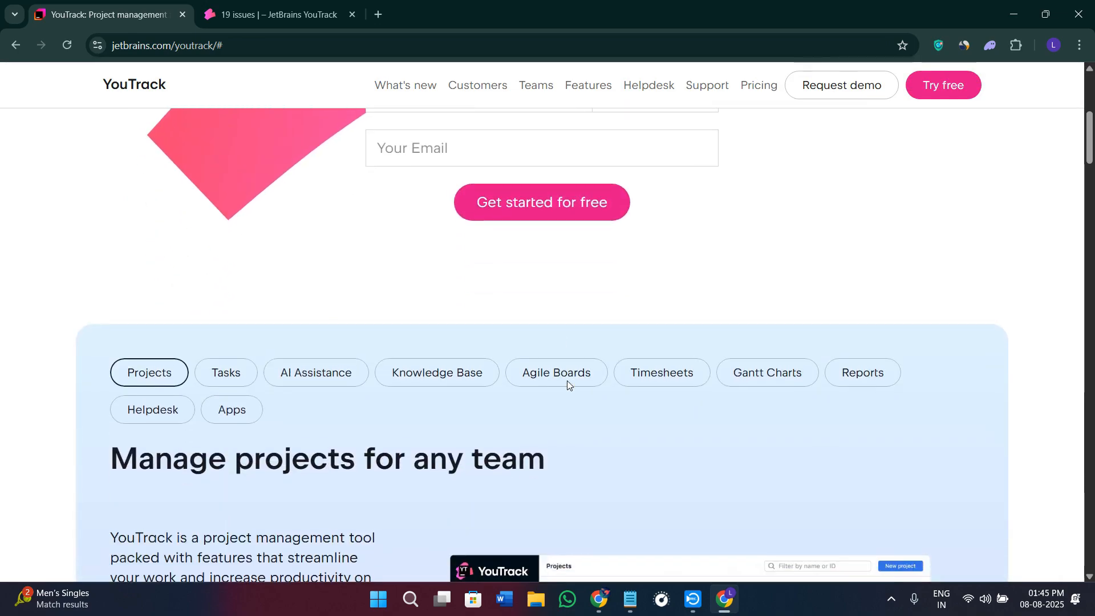
{"action": "scroll", "coordinate": [564, 387], "scroll_direction": "down", "scroll_amount": 4}
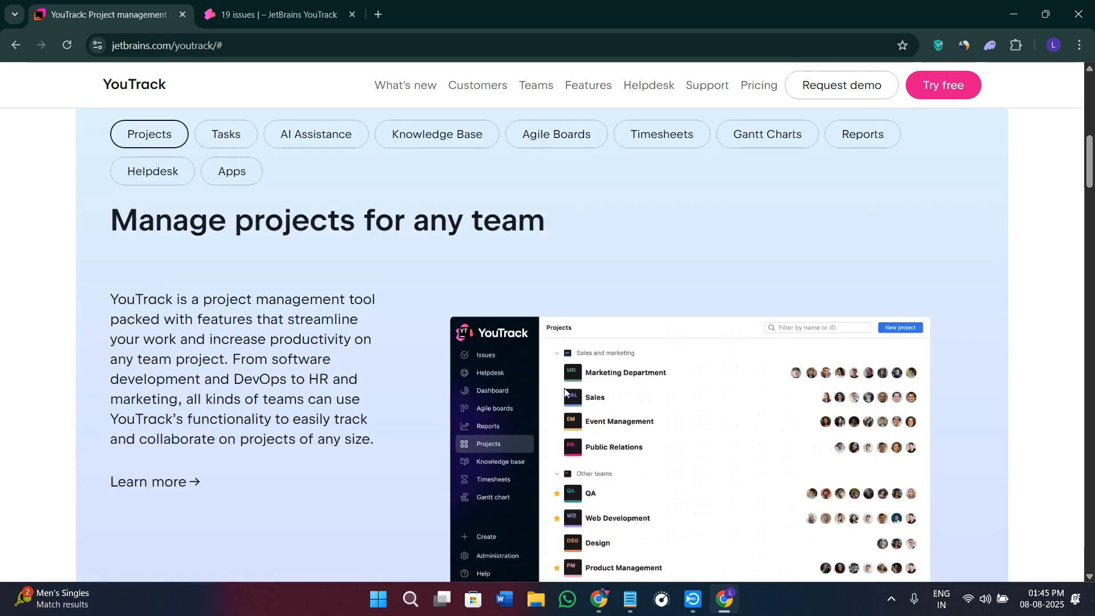
{"action": "scroll", "coordinate": [565, 389], "scroll_direction": "up", "scroll_amount": 10}
{"action": "scroll", "coordinate": [564, 386], "scroll_direction": "down", "scroll_amount": 2}
{"action": "scroll", "coordinate": [564, 386], "scroll_direction": "up", "scroll_amount": 2}
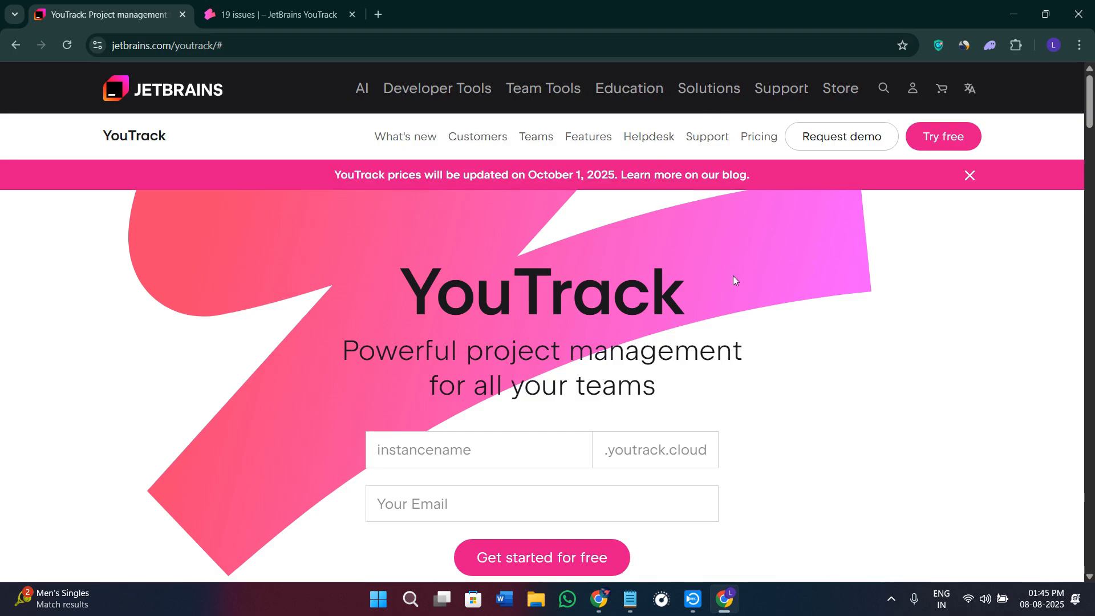
{"action": "scroll", "coordinate": [709, 311], "scroll_direction": "down", "scroll_amount": 4}
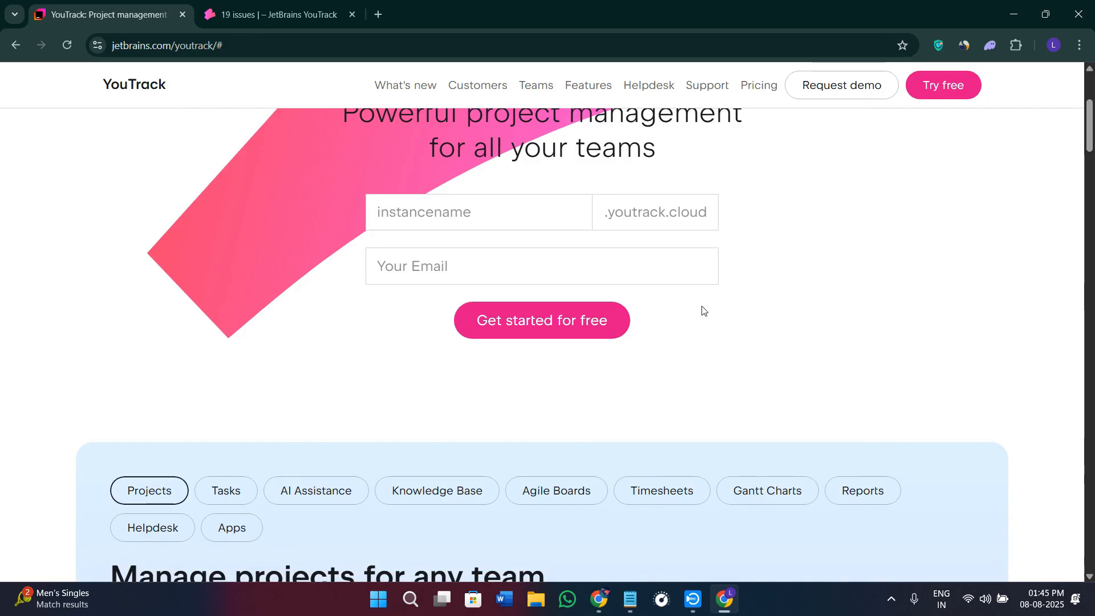
{"action": "scroll", "coordinate": [601, 352], "scroll_direction": "down", "scroll_amount": 6}
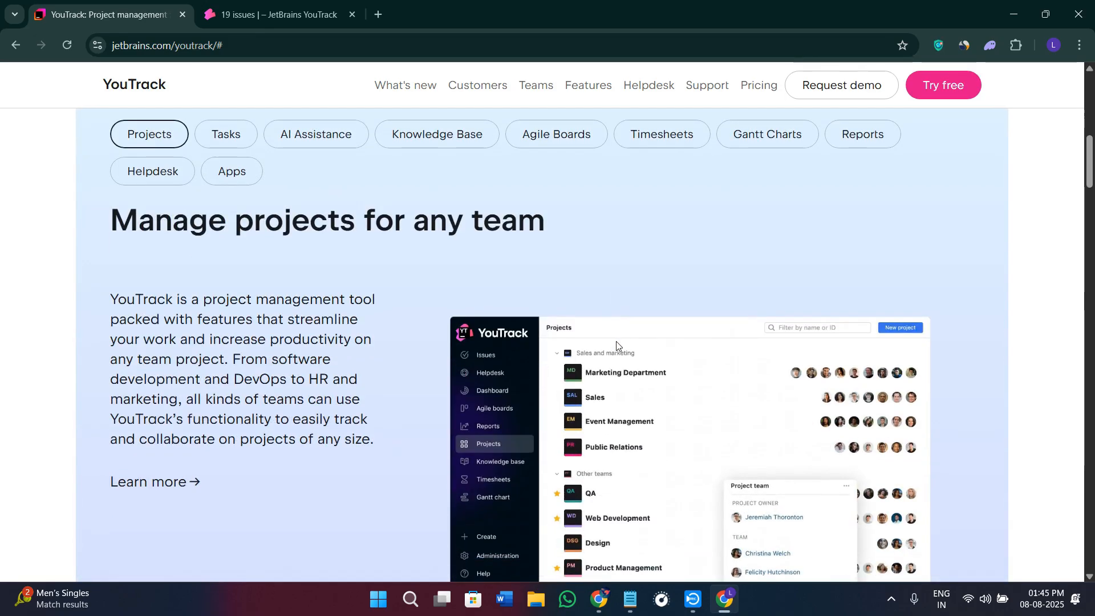
{"action": "scroll", "coordinate": [617, 348], "scroll_direction": "down", "scroll_amount": 3}
{"action": "scroll", "coordinate": [620, 350], "scroll_direction": "up", "scroll_amount": 9}
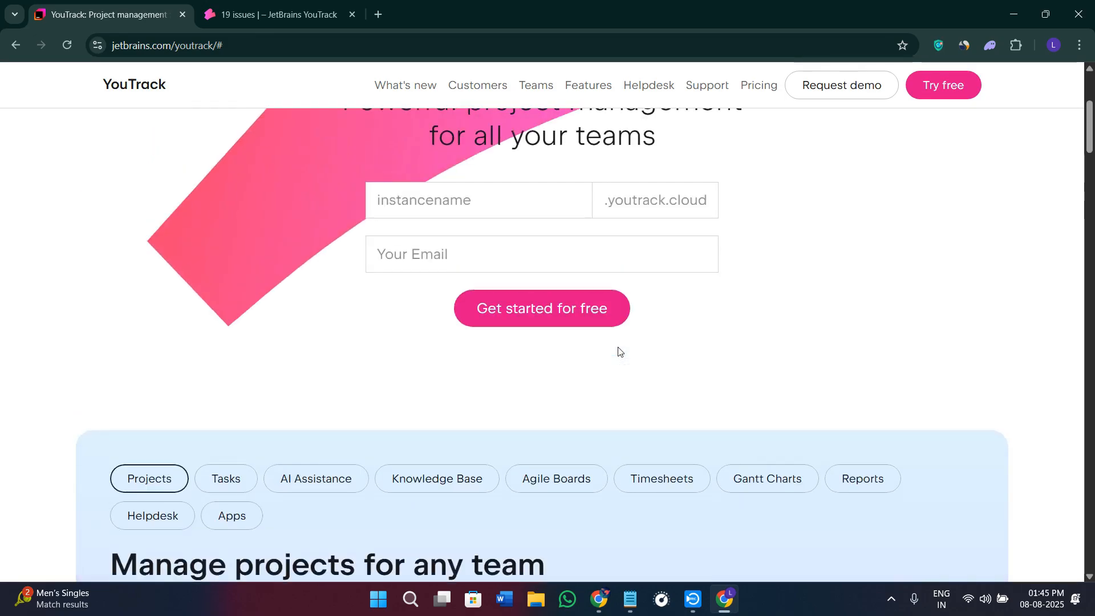
{"action": "scroll", "coordinate": [619, 350], "scroll_direction": "up", "scroll_amount": 4}
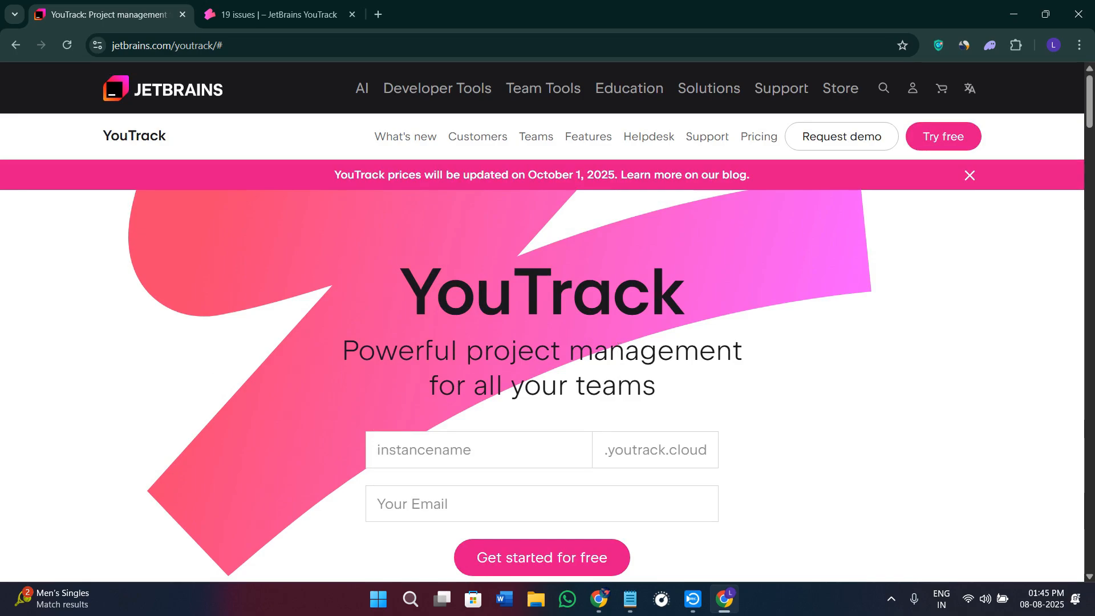
{"action": "left_click", "coordinate": [201, 50]}
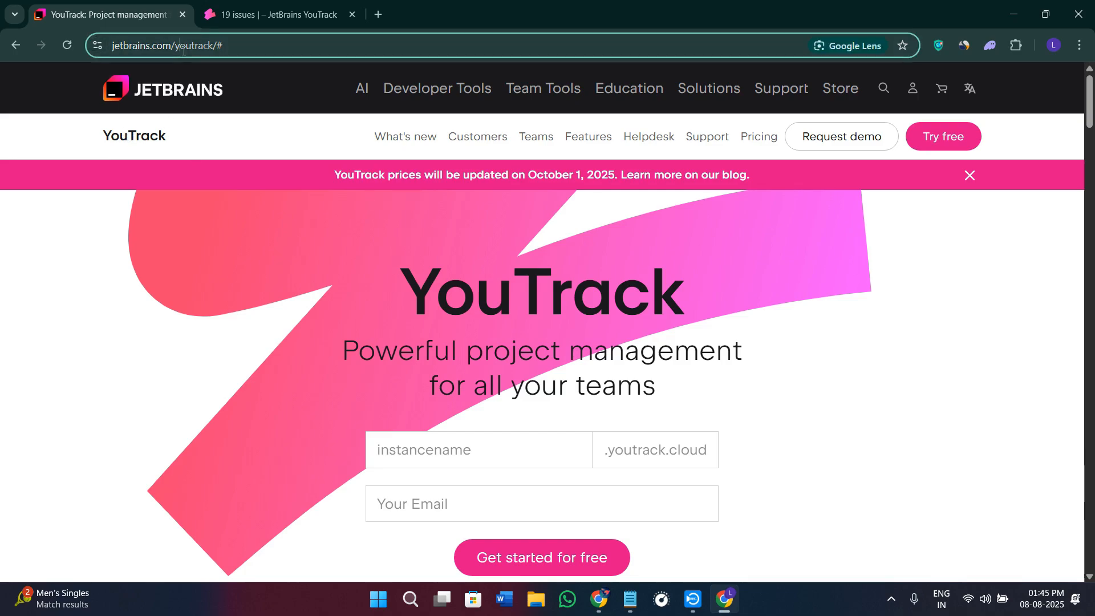
{"action": "left_click", "coordinate": [201, 51]}
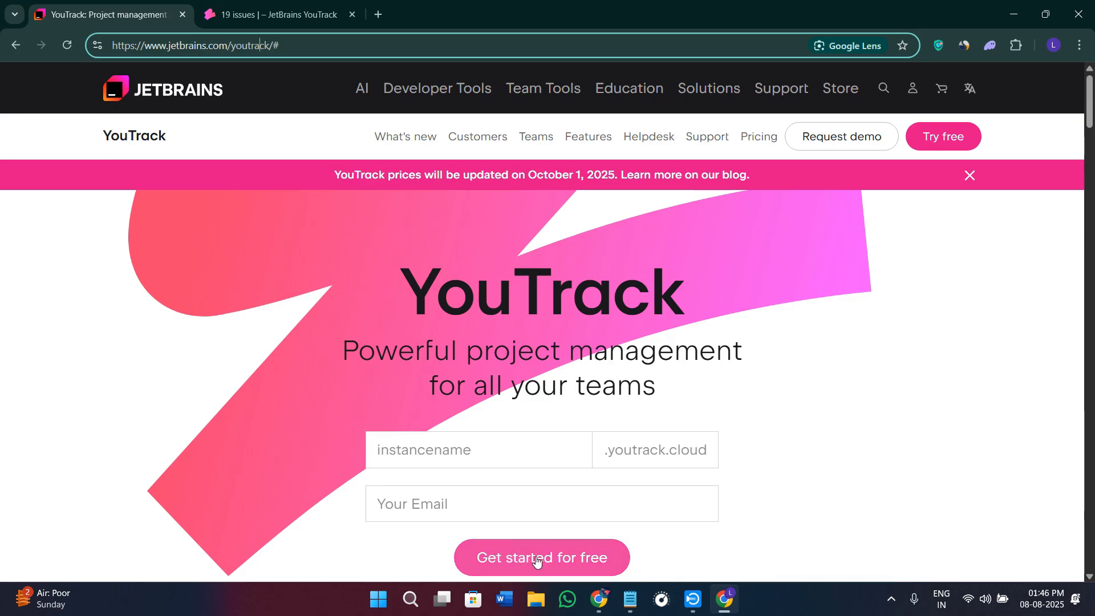
{"action": "scroll", "coordinate": [605, 477], "scroll_direction": "down", "scroll_amount": 2}
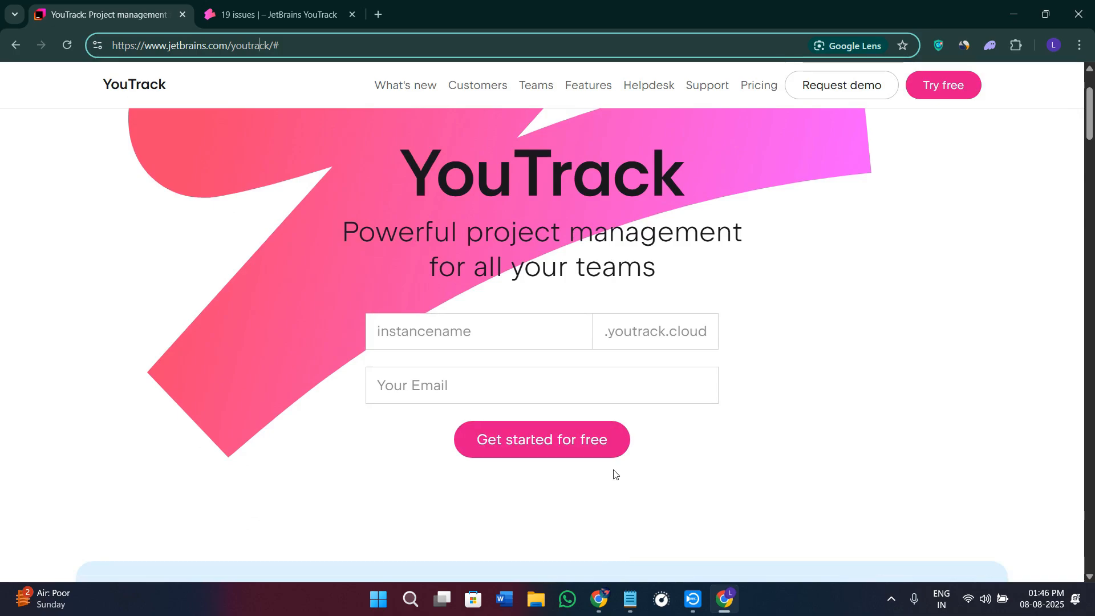
Step: Switch to the YouTrack workspace and start a new project from the projects list
{"action": "left_click", "coordinate": [274, 14]}
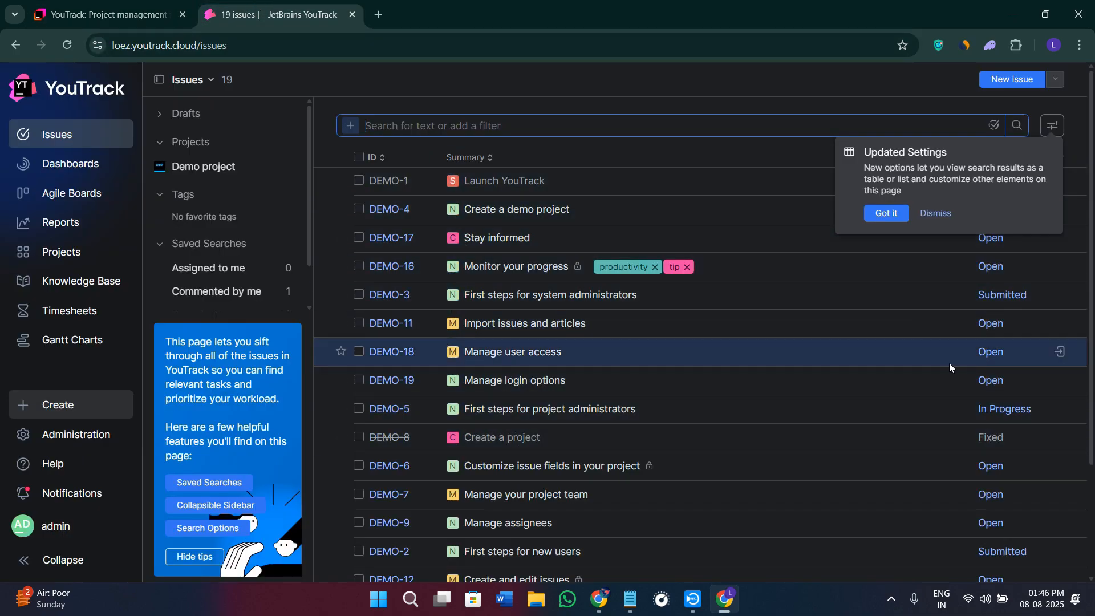
{"action": "left_click", "coordinate": [93, 92]}
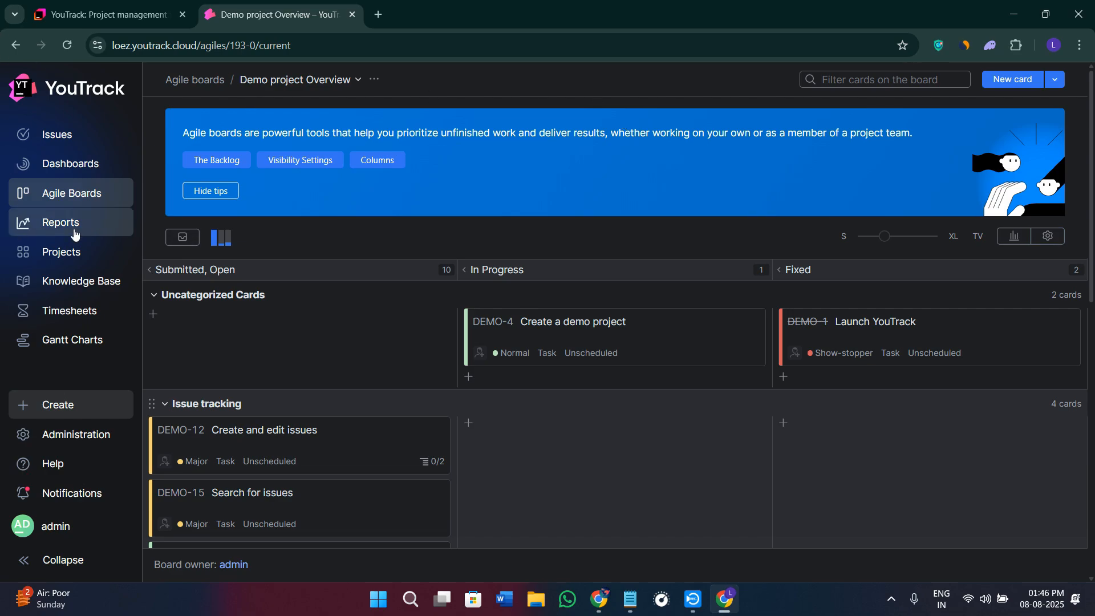
{"action": "left_click", "coordinate": [93, 258]}
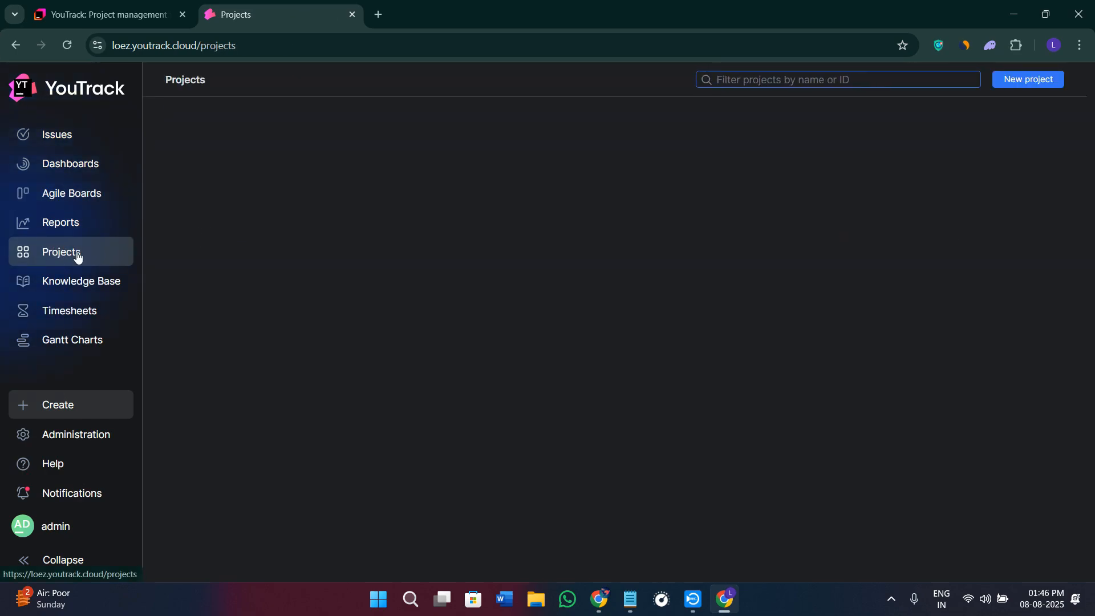
{"action": "left_click", "coordinate": [1024, 81]}
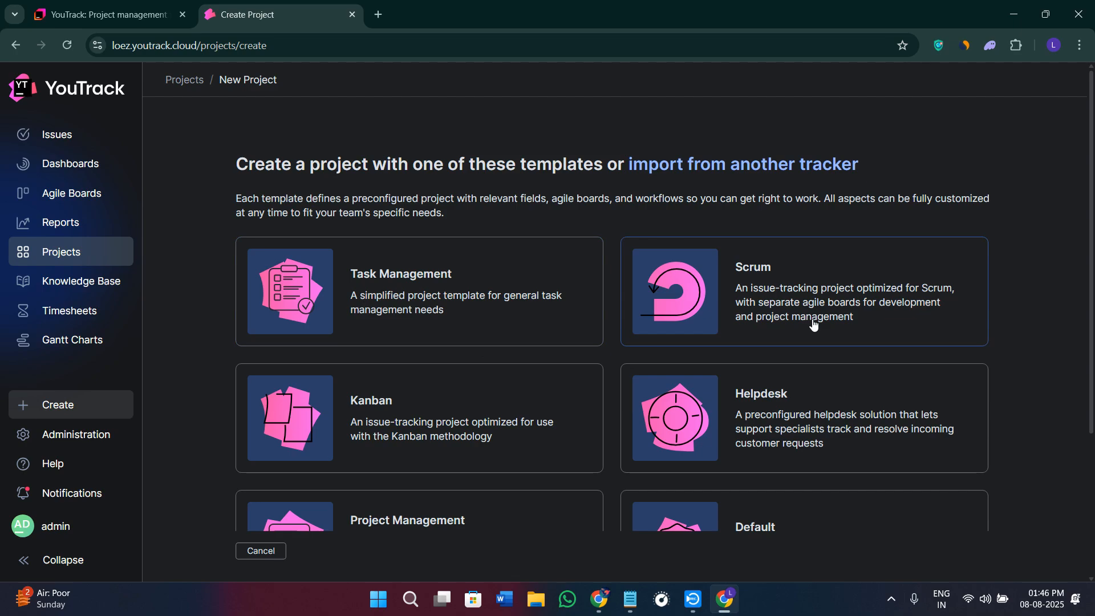
Step: Create a project named "kili" from the Project Management template
{"action": "scroll", "coordinate": [814, 325], "scroll_direction": "down", "scroll_amount": 4}
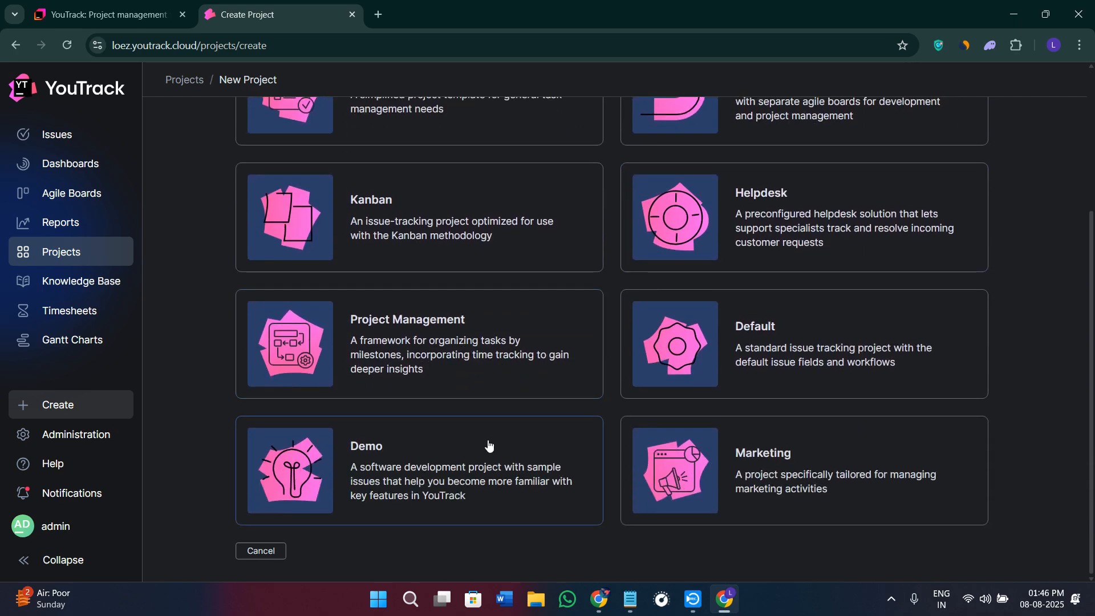
{"action": "scroll", "coordinate": [490, 445], "scroll_direction": "up", "scroll_amount": 2}
{"action": "left_click", "coordinate": [457, 451]}
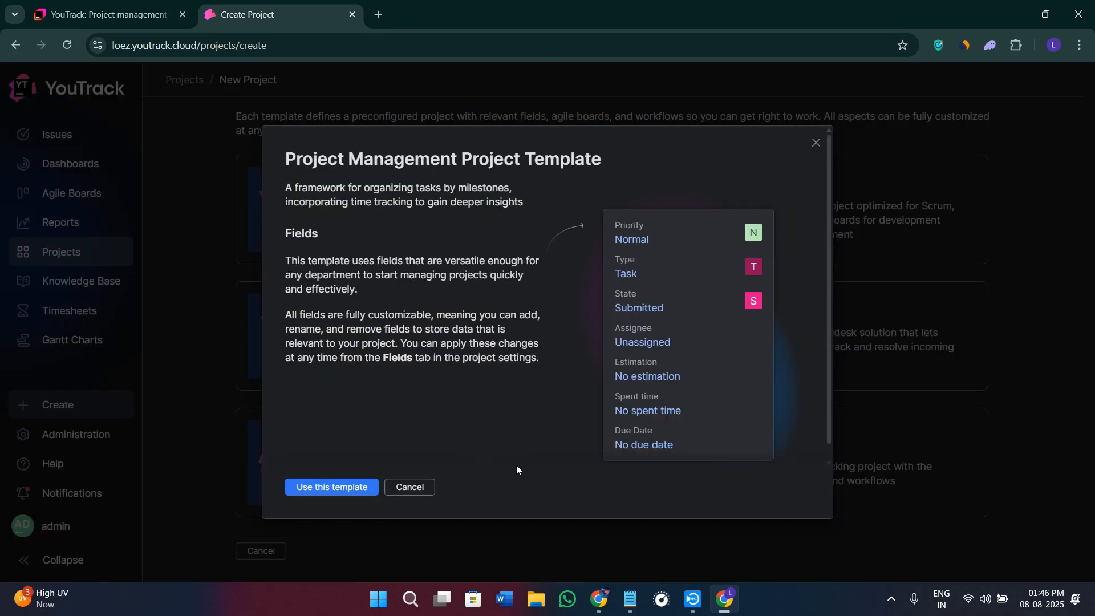
{"action": "left_click", "coordinate": [319, 491]}
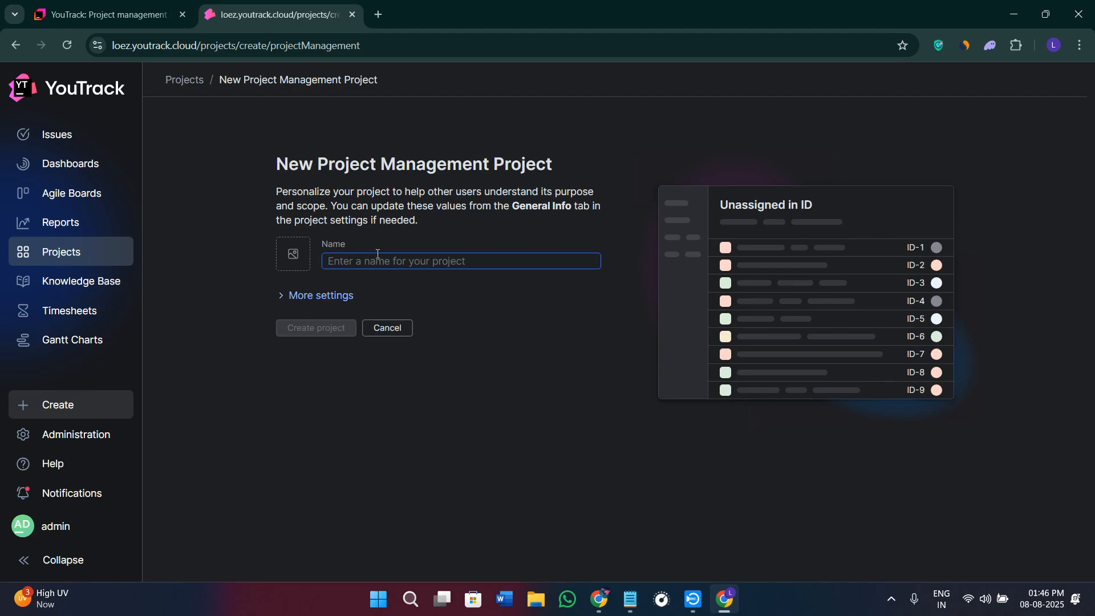
{"action": "type", "text": "kili"}
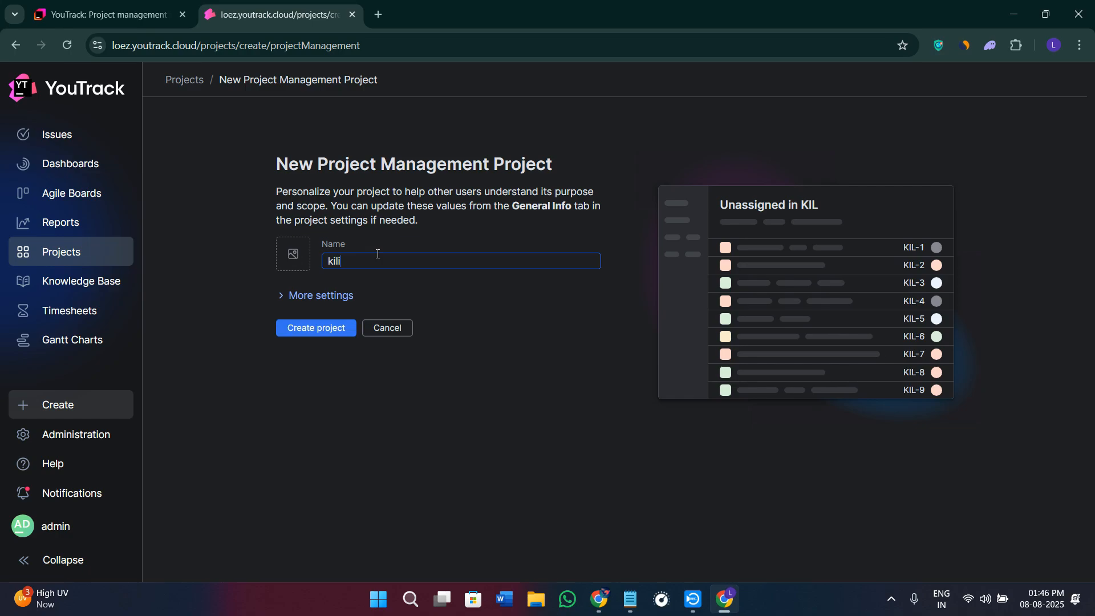
{"action": "left_click", "coordinate": [387, 331]}
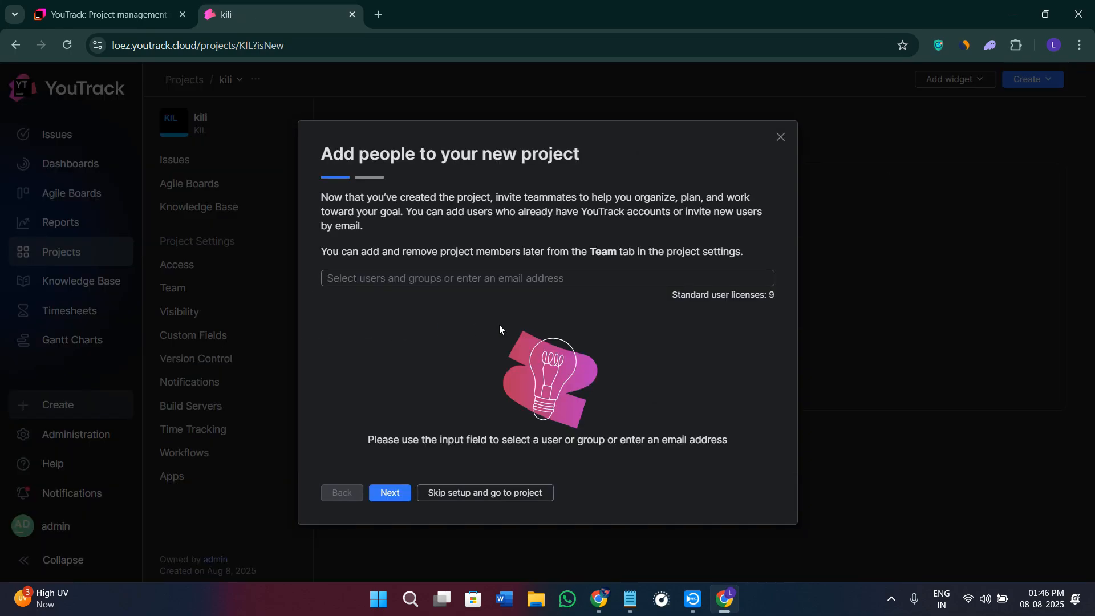
Step: Pass through the new project's setup without adding people or enabling time tracking, and go to the project
{"action": "left_click", "coordinate": [394, 279]}
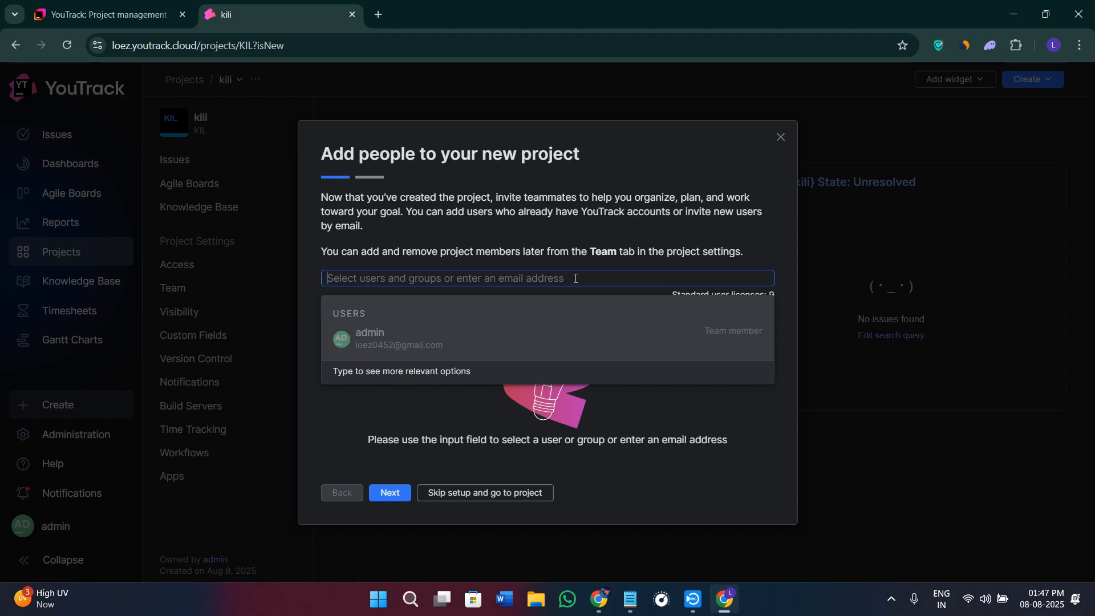
{"action": "left_click", "coordinate": [538, 410]}
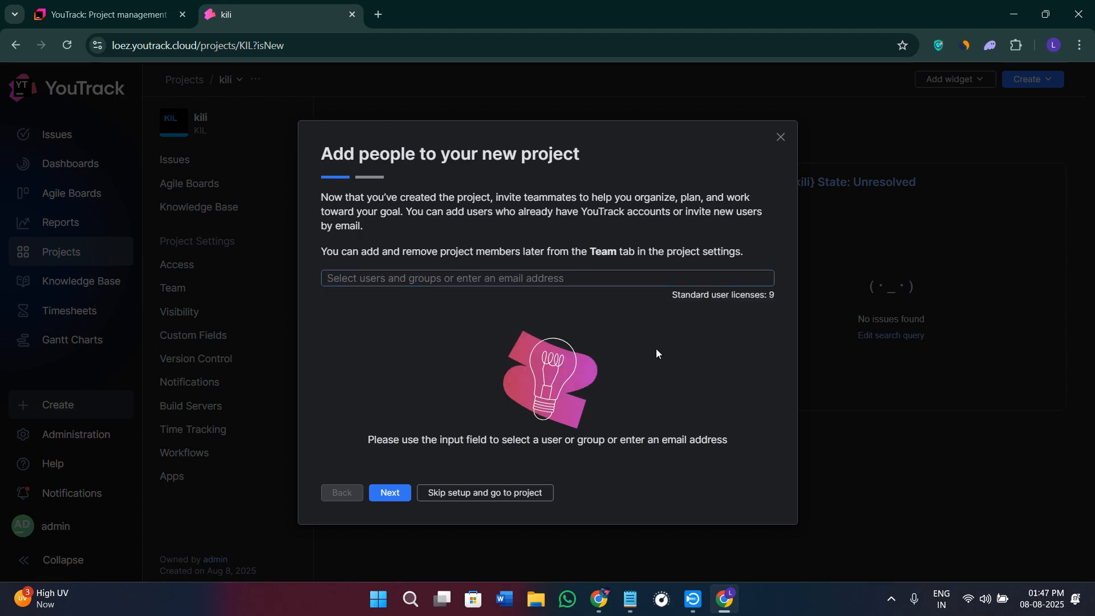
{"action": "left_click", "coordinate": [385, 492]}
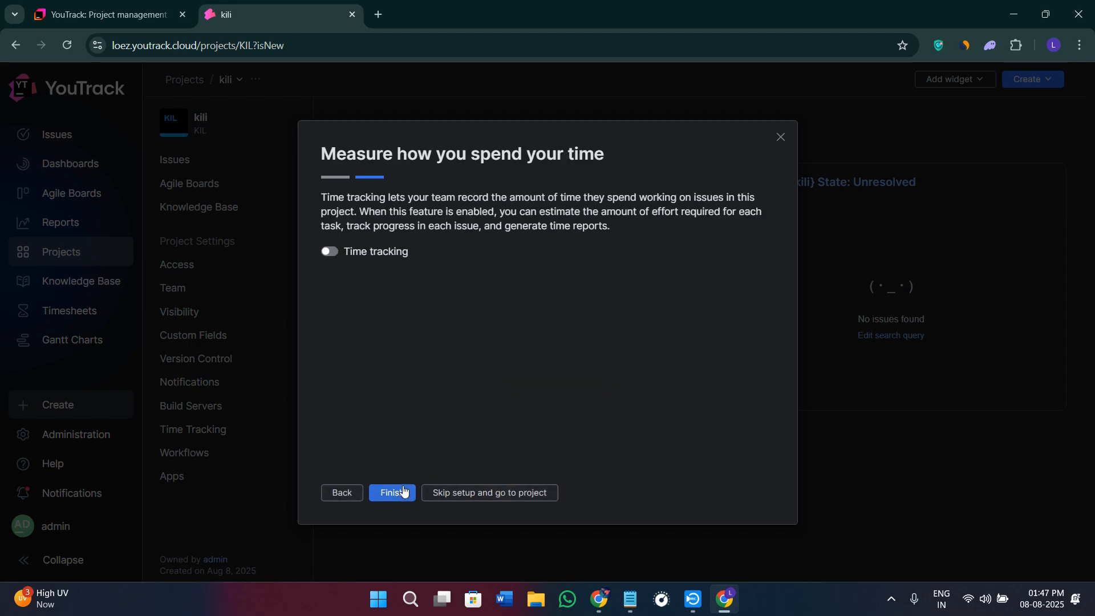
{"action": "left_click", "coordinate": [477, 494]}
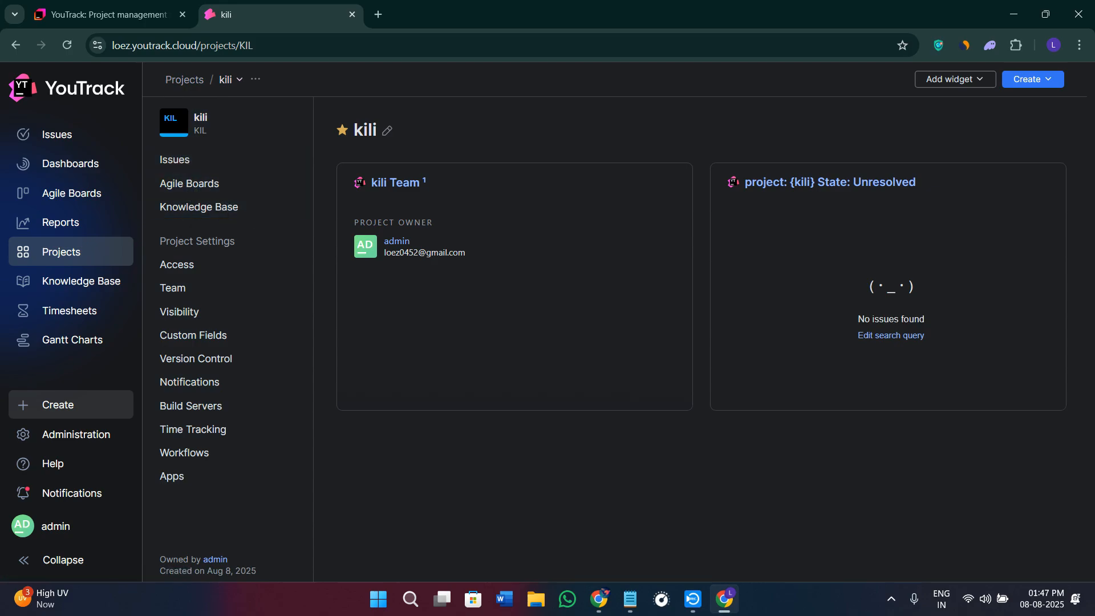
Step: Start a new issue from the kili project's issue list and activate the JetBrains AI Assistant
{"action": "left_click", "coordinate": [209, 166]}
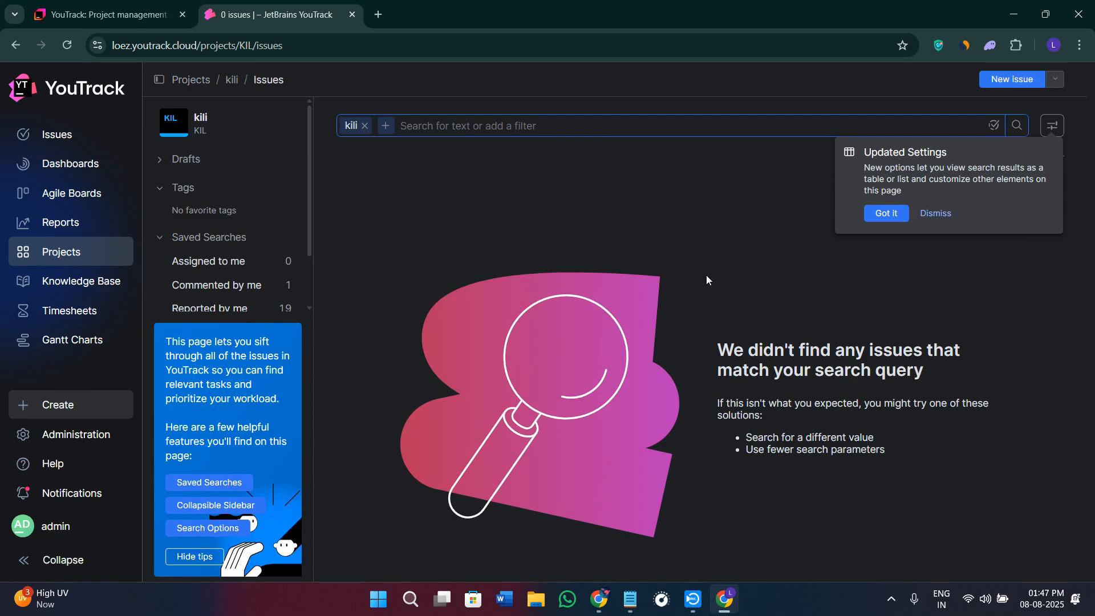
{"action": "left_click", "coordinate": [887, 213]}
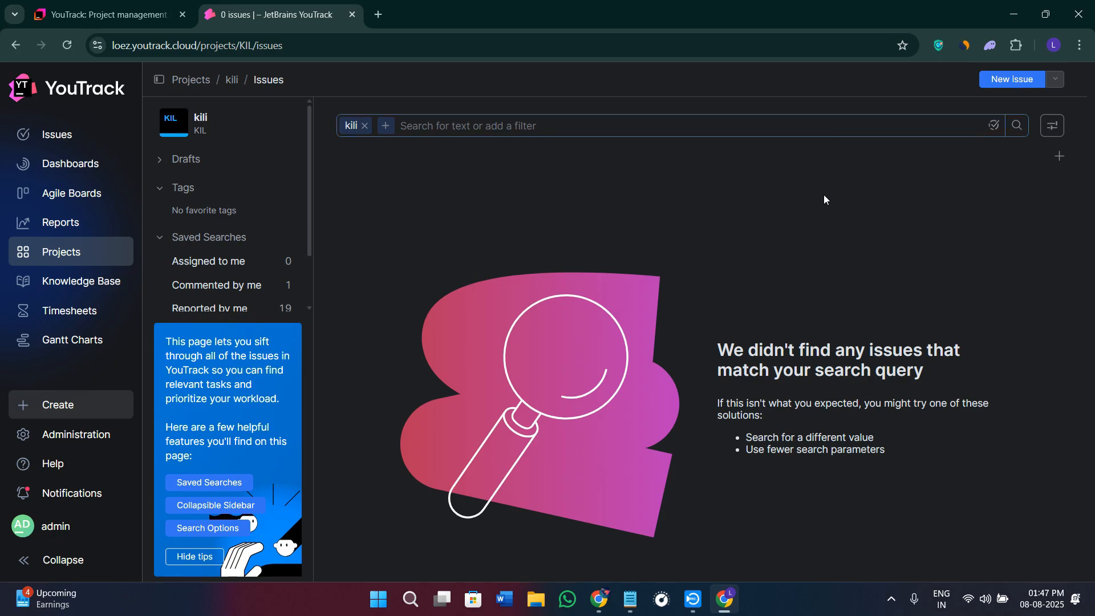
{"action": "left_click", "coordinate": [1005, 83]}
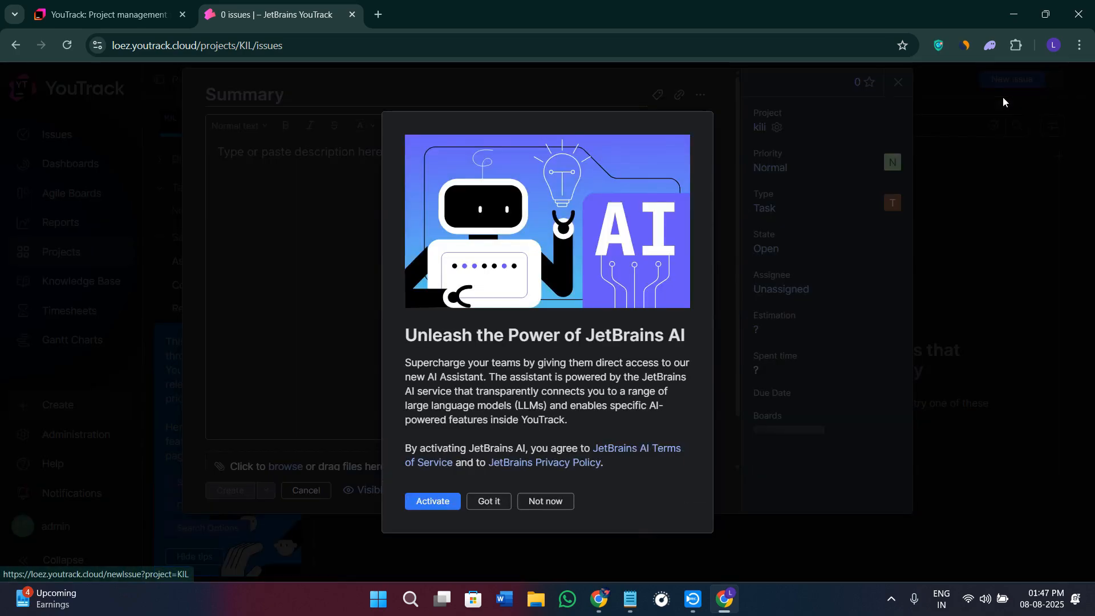
{"action": "left_click", "coordinate": [431, 501]}
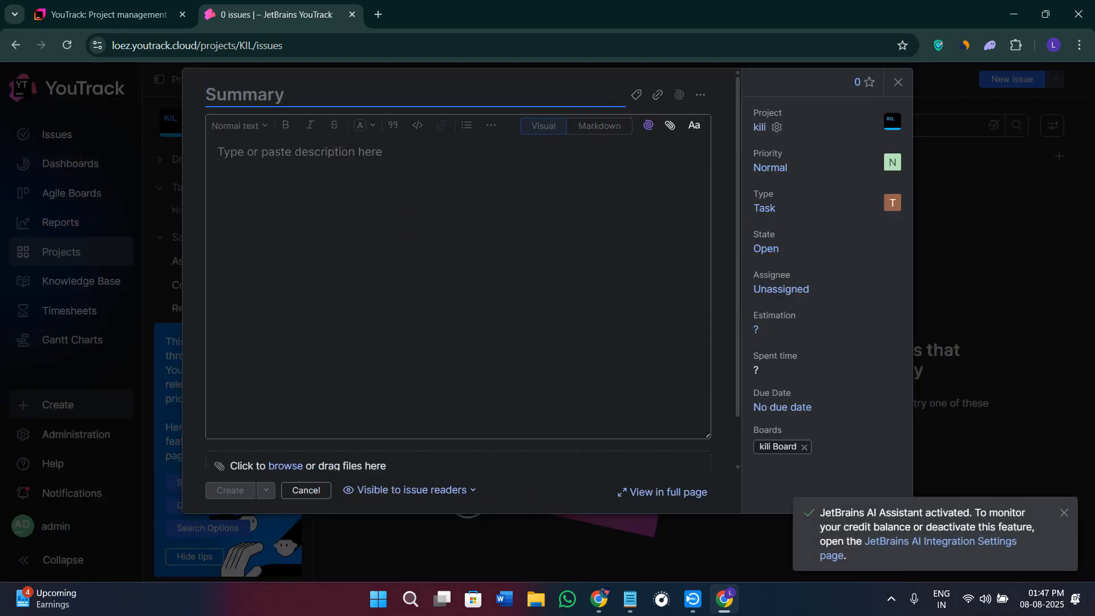
Step: Create the issue with the summary "Update landing page", an empty description and the description editor set to Markdown
{"action": "key", "text": "alt+Tab"}
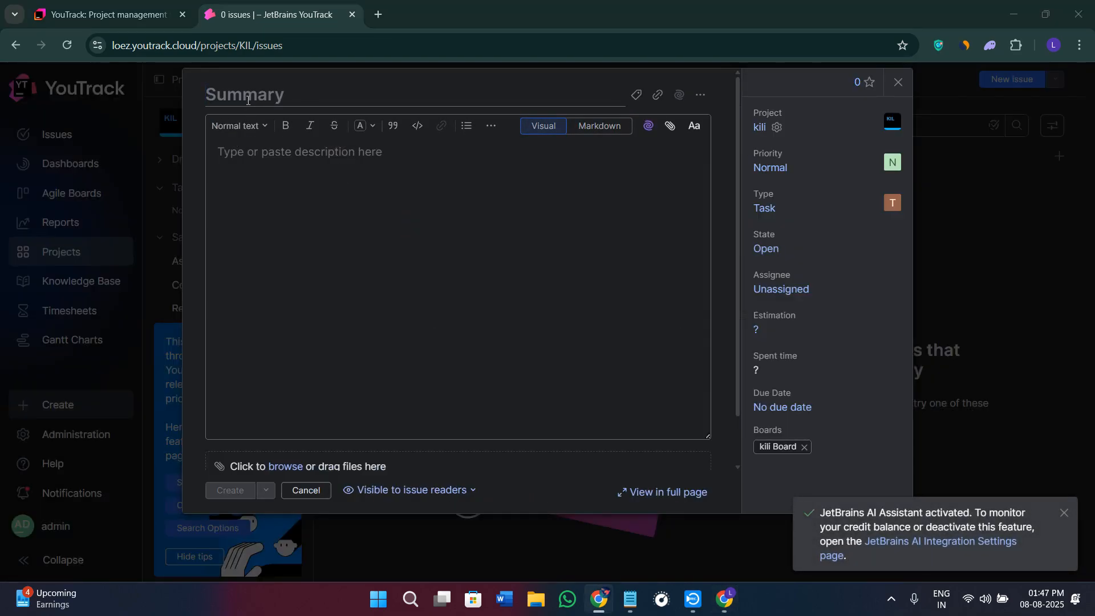
{"action": "left_click", "coordinate": [249, 98]}
{"action": "type", "text": "Update landing page"}
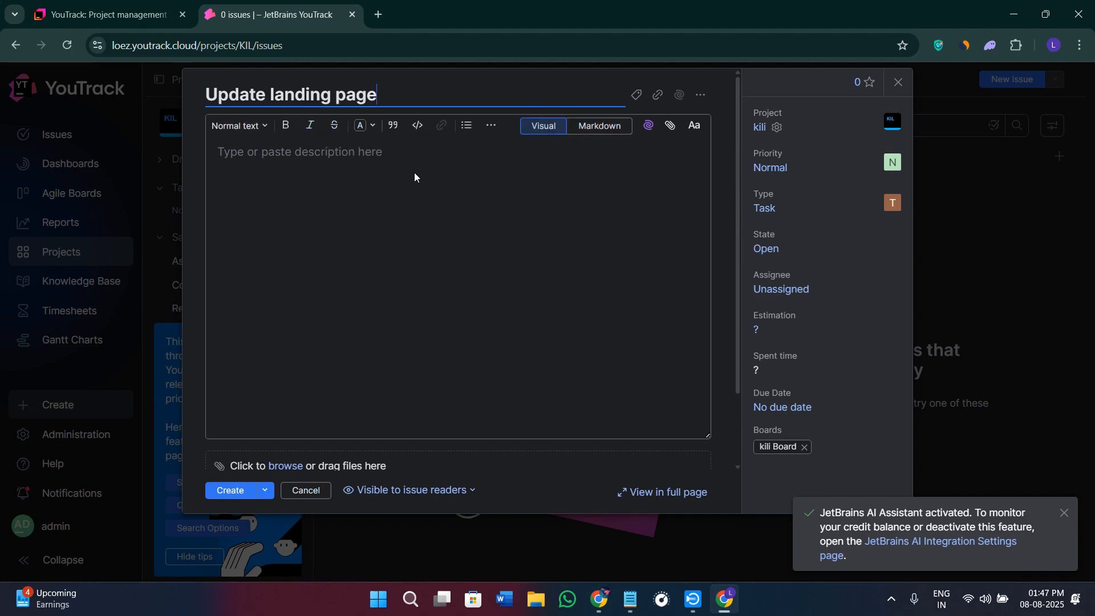
{"action": "left_click", "coordinate": [291, 155]}
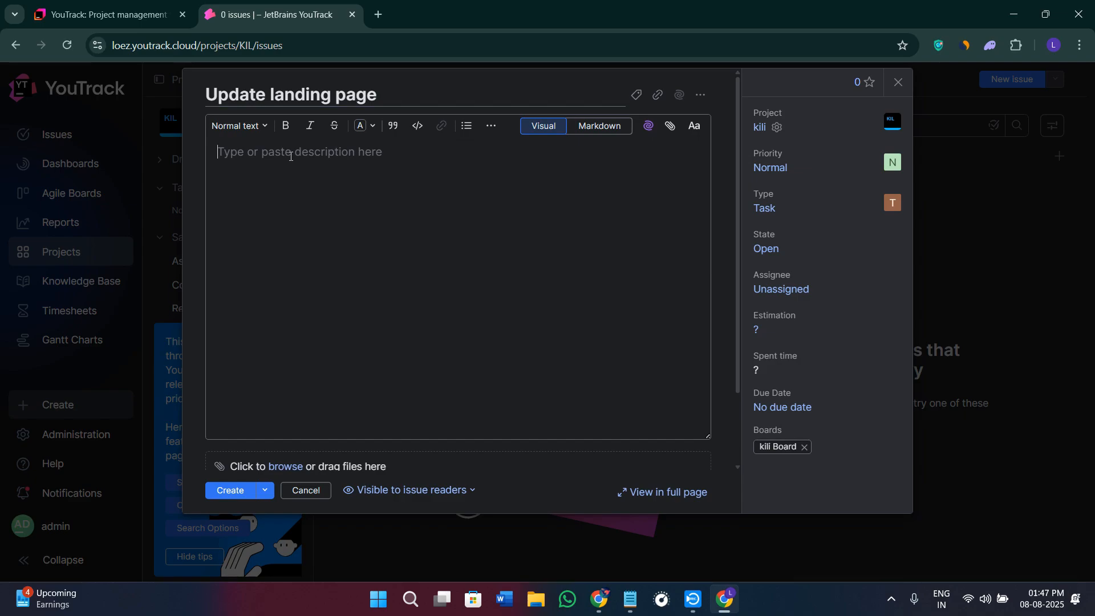
{"action": "left_click", "coordinate": [589, 133]}
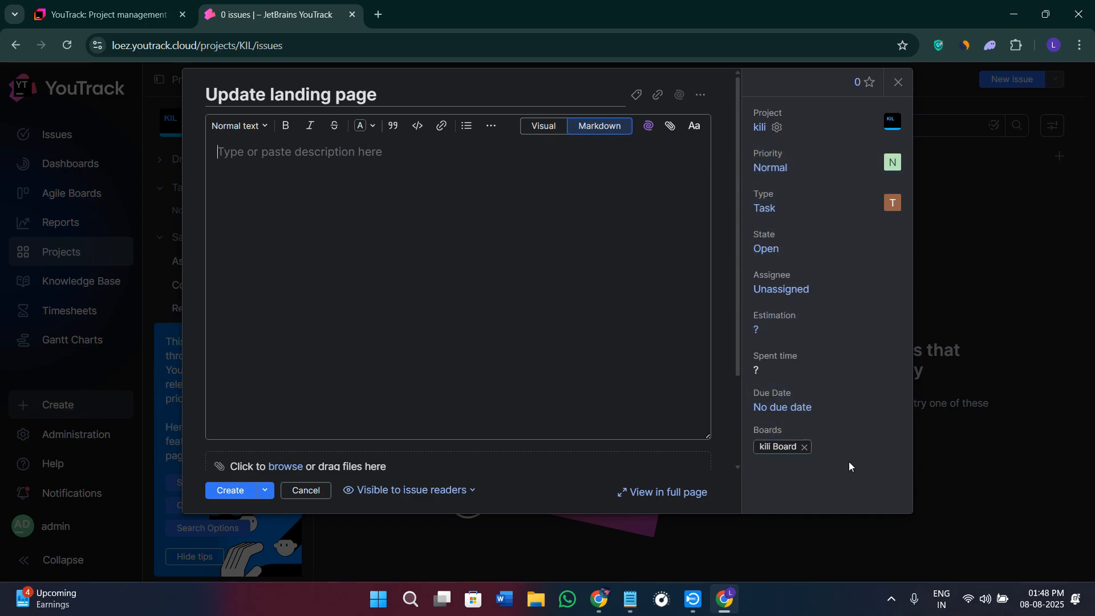
{"action": "left_click", "coordinate": [227, 493]}
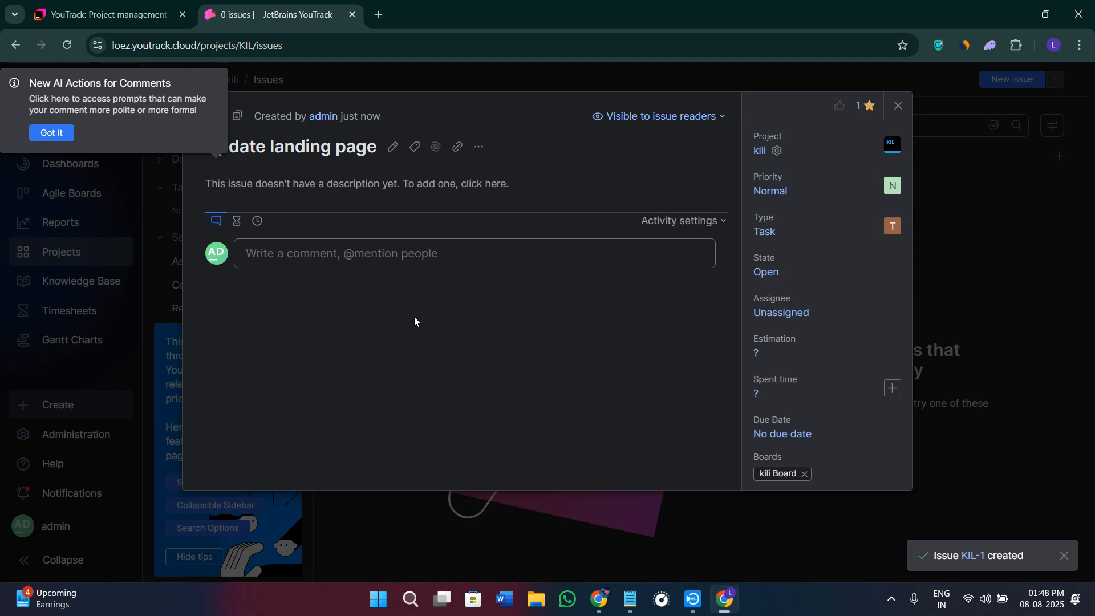
Step: Close the created issue and return to the list of all projects
{"action": "left_click", "coordinate": [899, 108]}
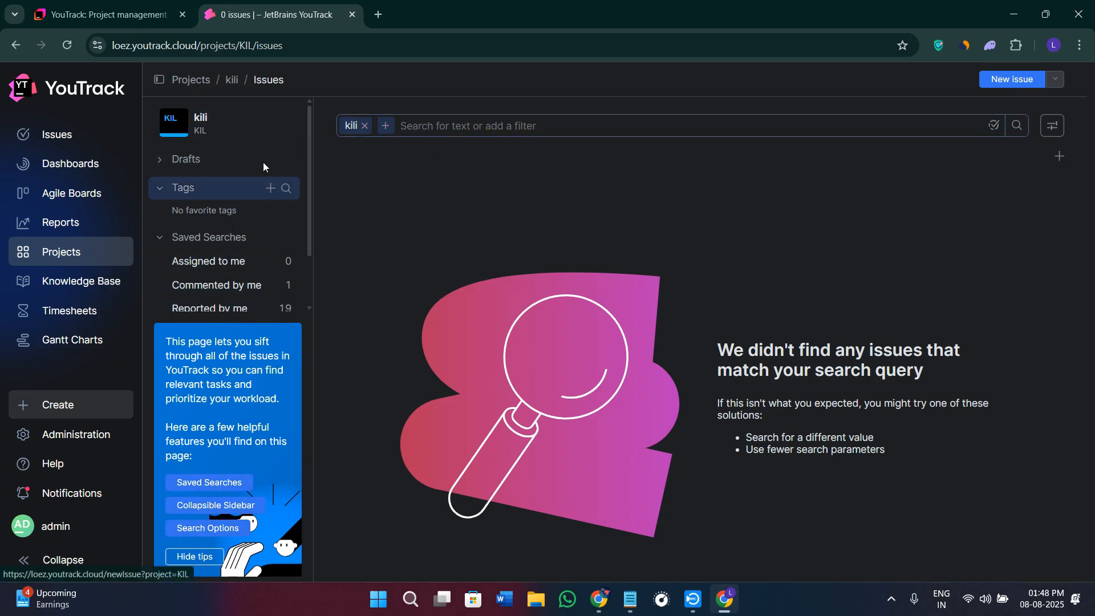
{"action": "left_click", "coordinate": [89, 260]}
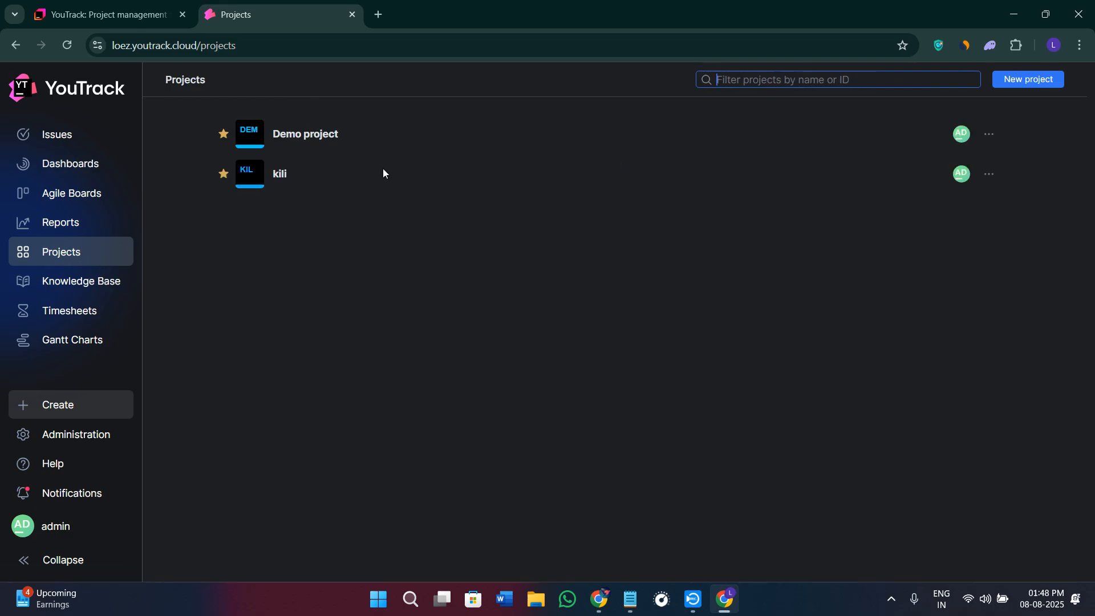
Step: Open the kili project's agile board and open the In Progress column's issue list in a separate browser tab
{"action": "left_click", "coordinate": [275, 176]}
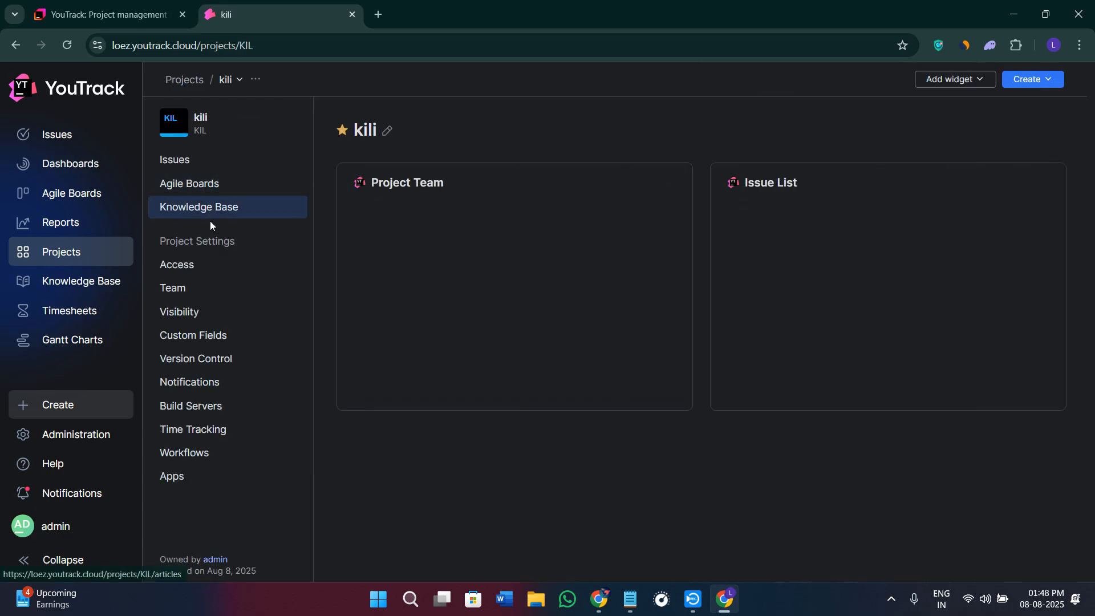
{"action": "left_click", "coordinate": [215, 185]}
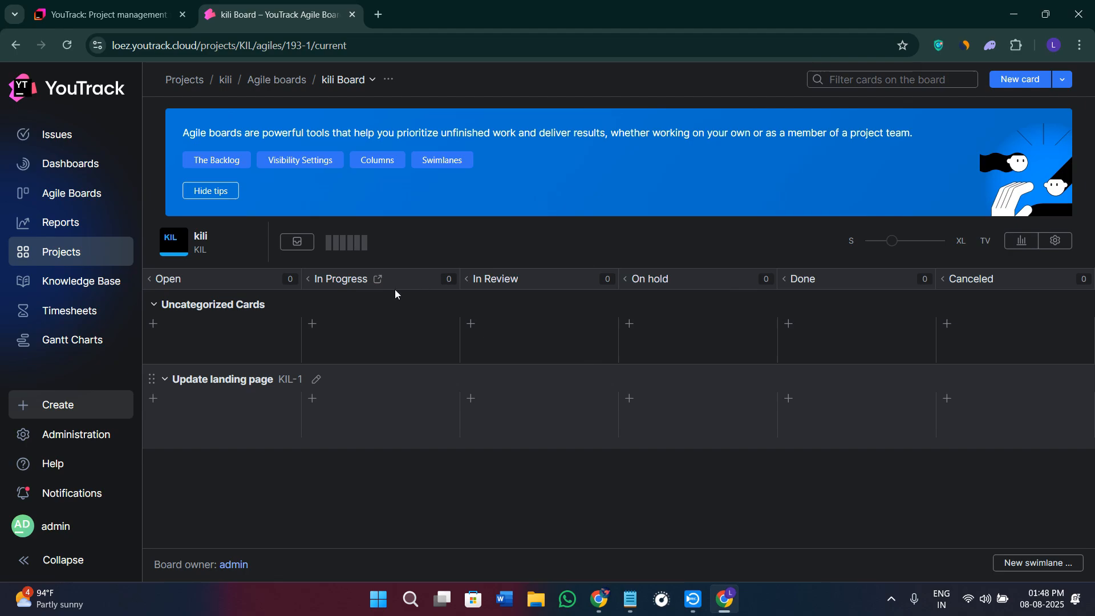
{"action": "left_click", "coordinate": [350, 282]}
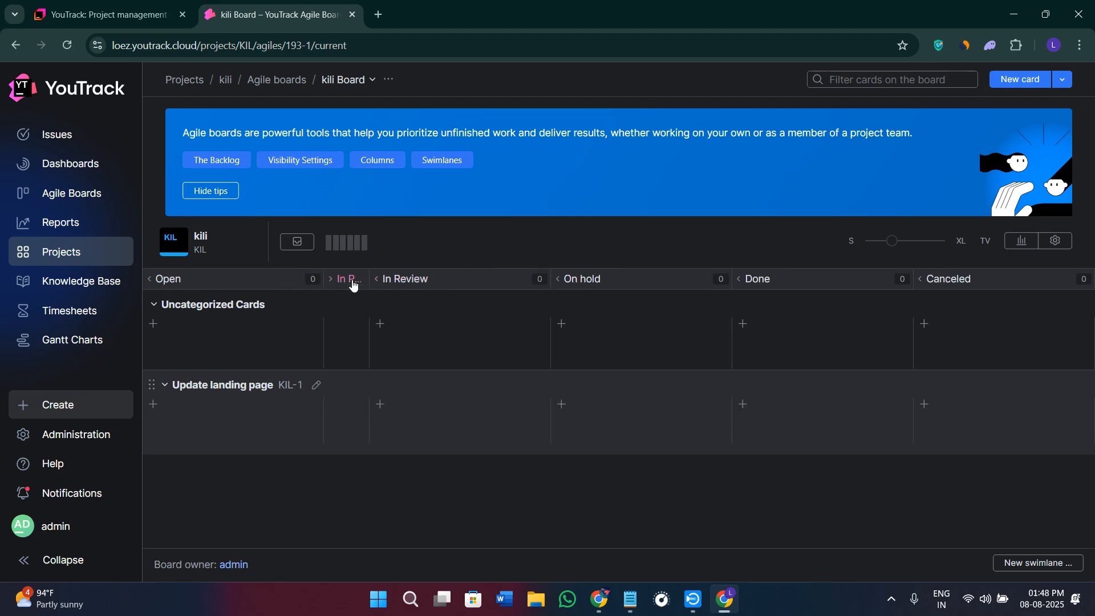
{"action": "left_click", "coordinate": [353, 282]}
{"action": "left_click", "coordinate": [375, 280]}
{"action": "left_click", "coordinate": [276, 8]}
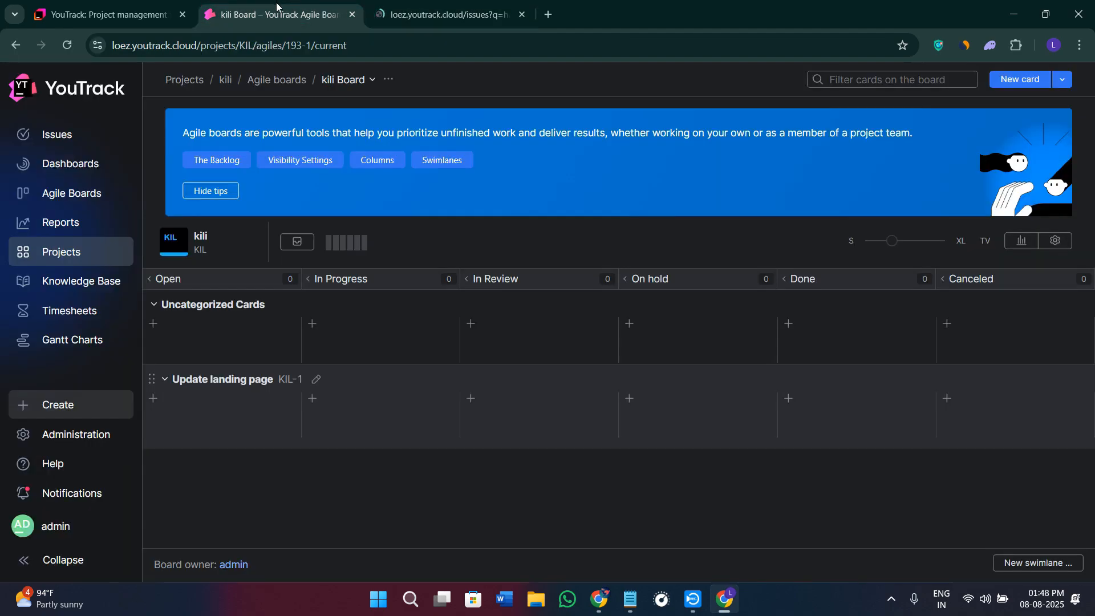
{"action": "right_click", "coordinate": [346, 282]}
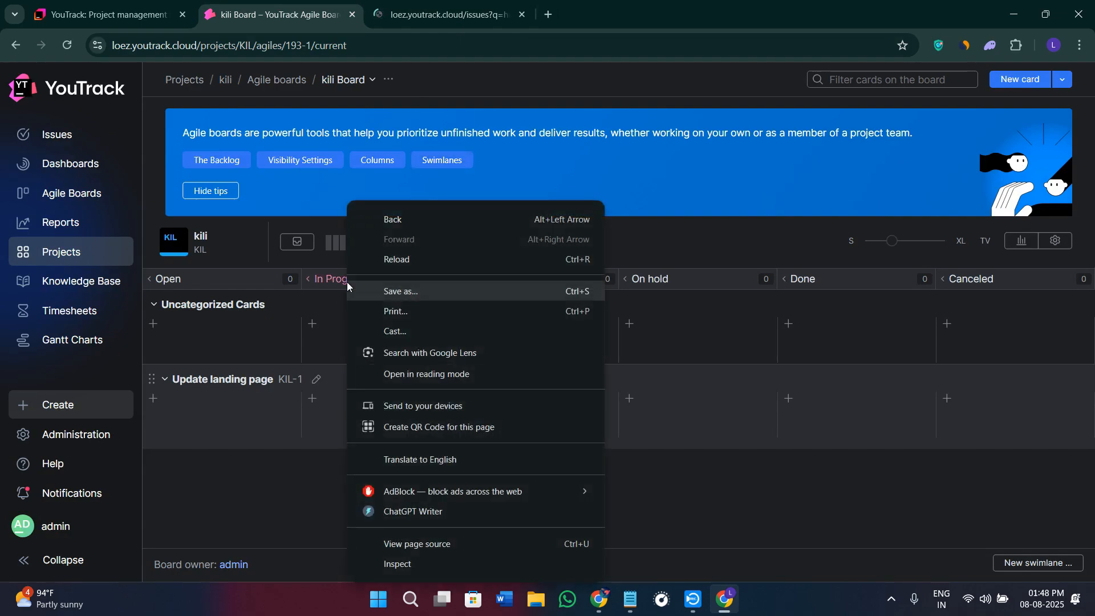
{"action": "left_click", "coordinate": [325, 305]}
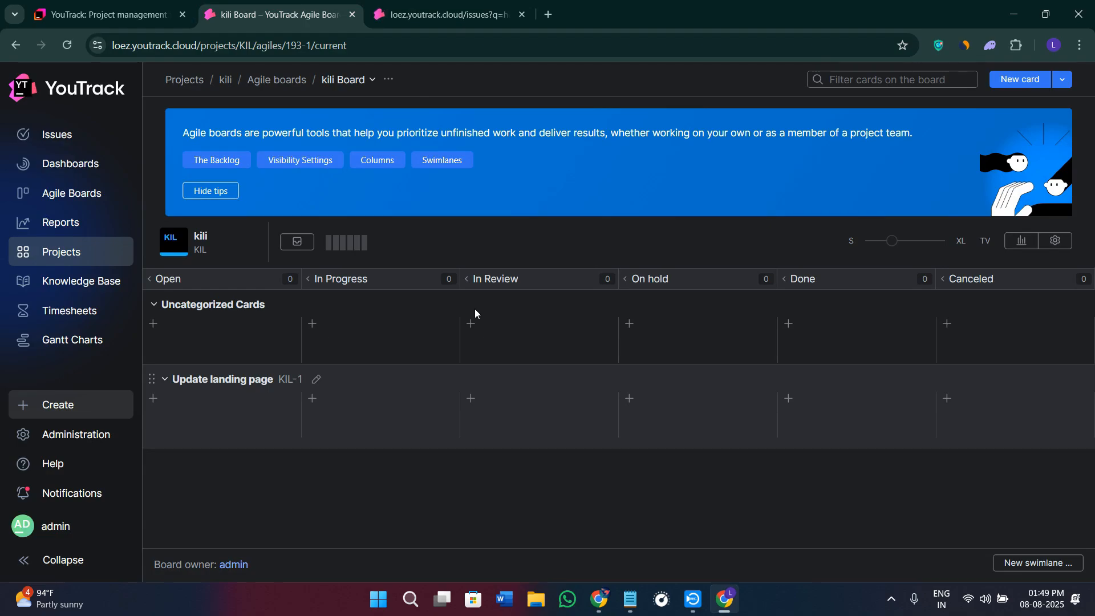
Step: Open the kili board's settings and examine the General options for access, sprints and board behavior
{"action": "left_click", "coordinate": [1056, 242]}
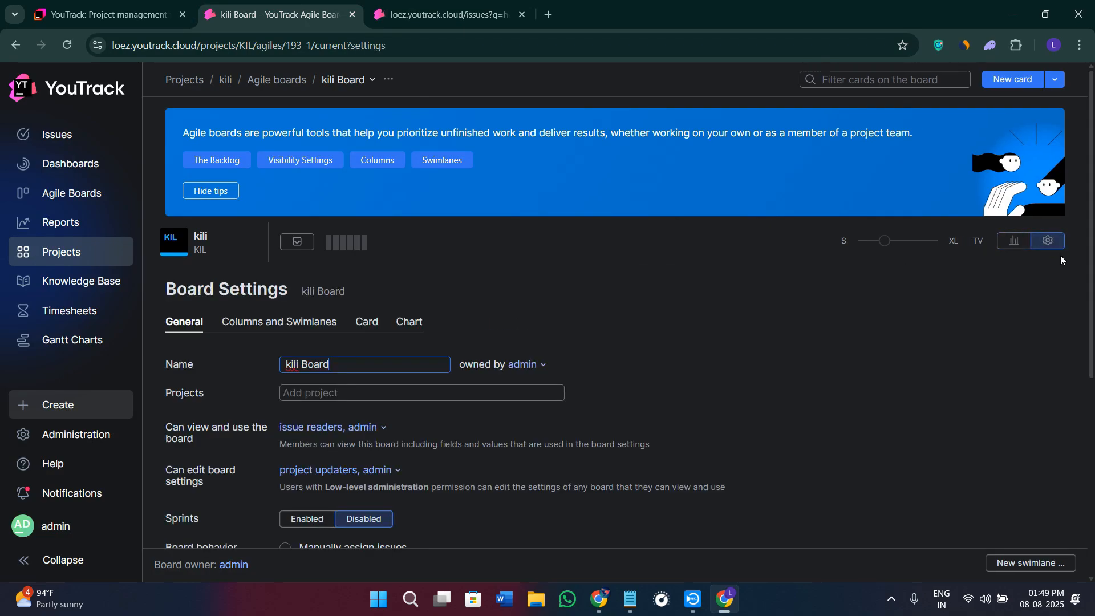
{"action": "scroll", "coordinate": [713, 438], "scroll_direction": "down", "scroll_amount": 2}
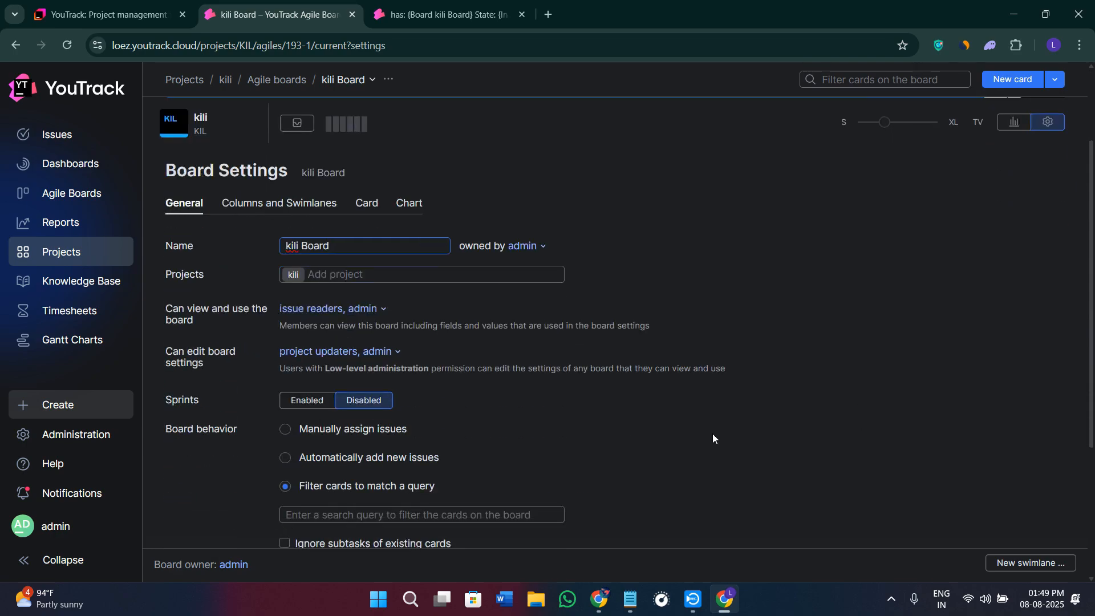
{"action": "scroll", "coordinate": [503, 422], "scroll_direction": "down", "scroll_amount": 4}
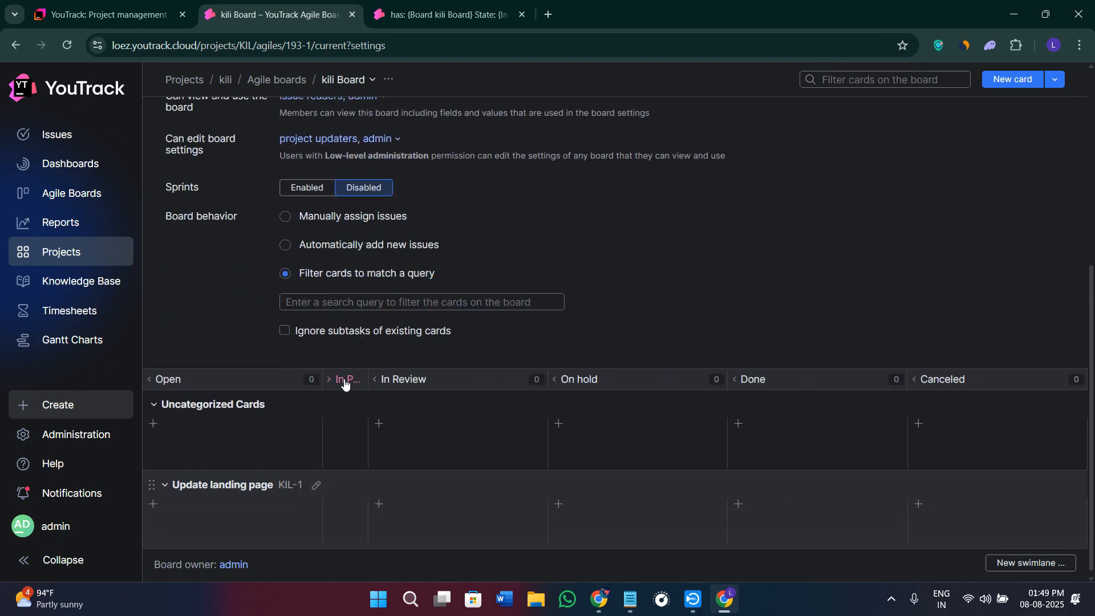
Step: View the "Update landing page" issue from its swimlane on the board, and close it
{"action": "left_click", "coordinate": [317, 481]}
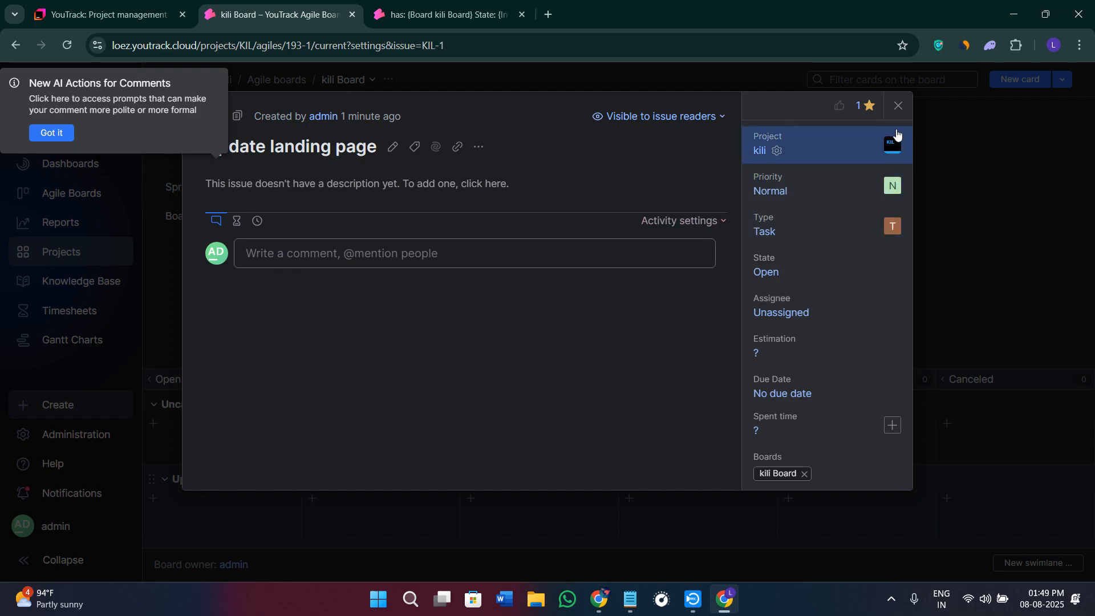
{"action": "left_click", "coordinate": [898, 106]}
{"action": "scroll", "coordinate": [482, 350], "scroll_direction": "up", "scroll_amount": 4}
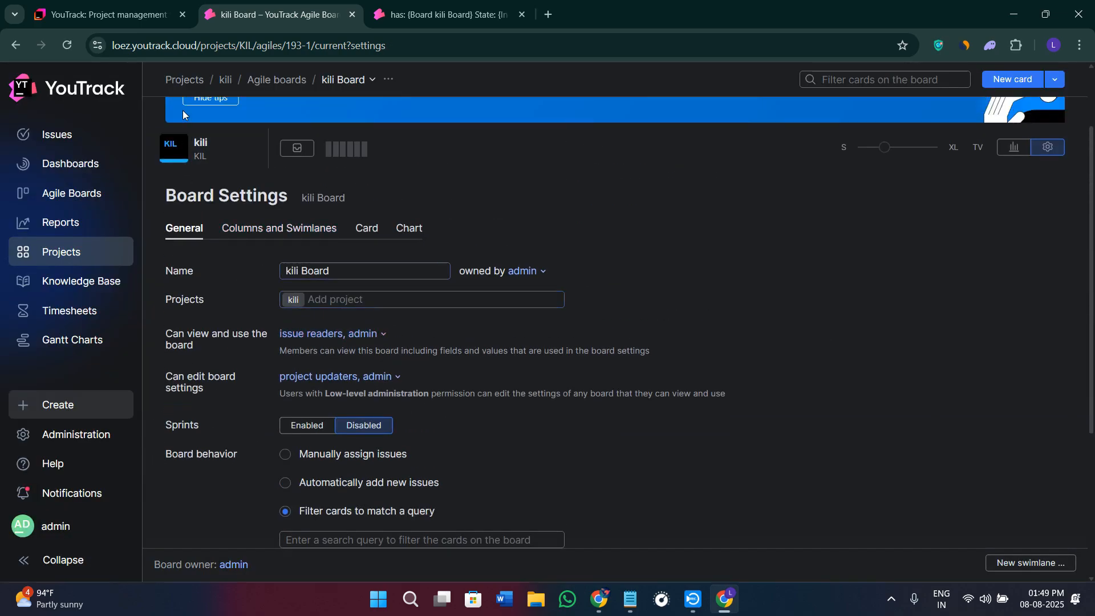
{"action": "scroll", "coordinate": [611, 419], "scroll_direction": "up", "scroll_amount": 2}
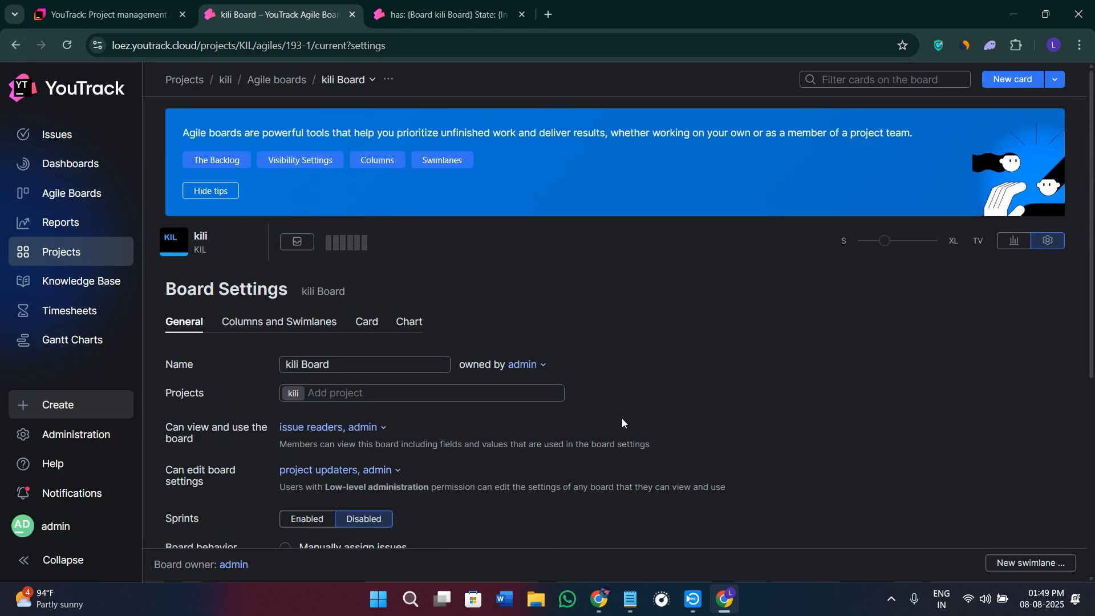
Step: Show the kili board's chart along with its settings, and return to the list of all projects
{"action": "scroll", "coordinate": [617, 448], "scroll_direction": "down", "scroll_amount": 4}
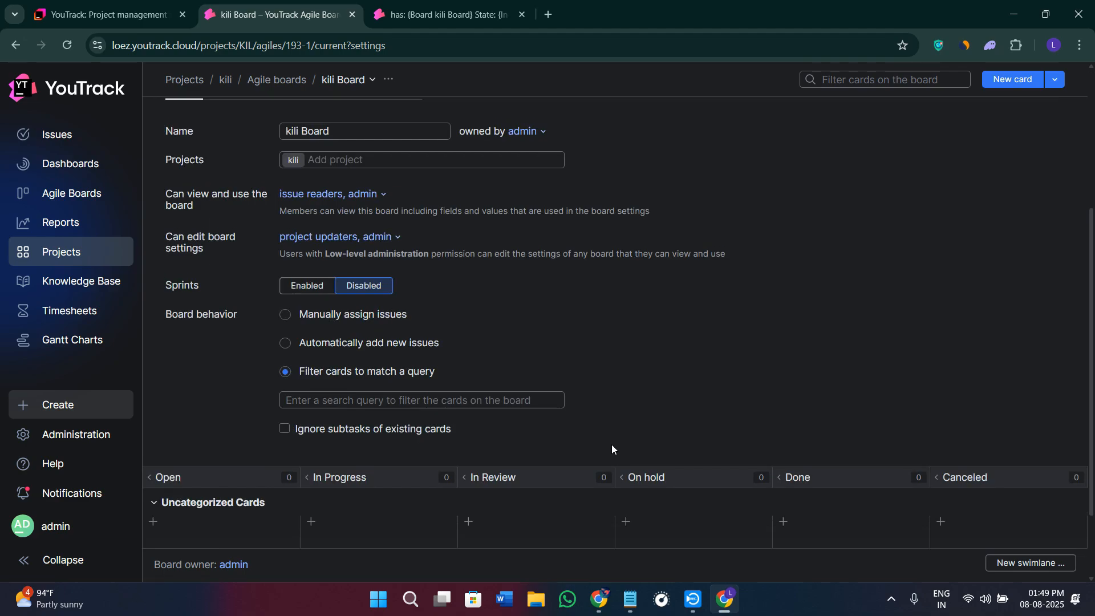
{"action": "scroll", "coordinate": [612, 444], "scroll_direction": "up", "scroll_amount": 4}
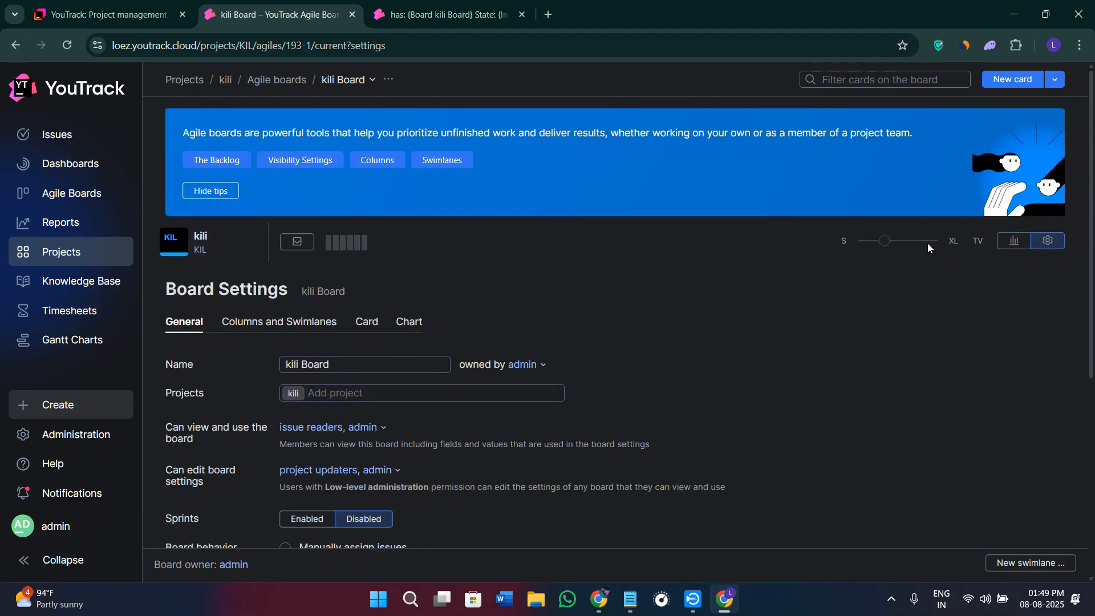
{"action": "left_click", "coordinate": [1014, 241]}
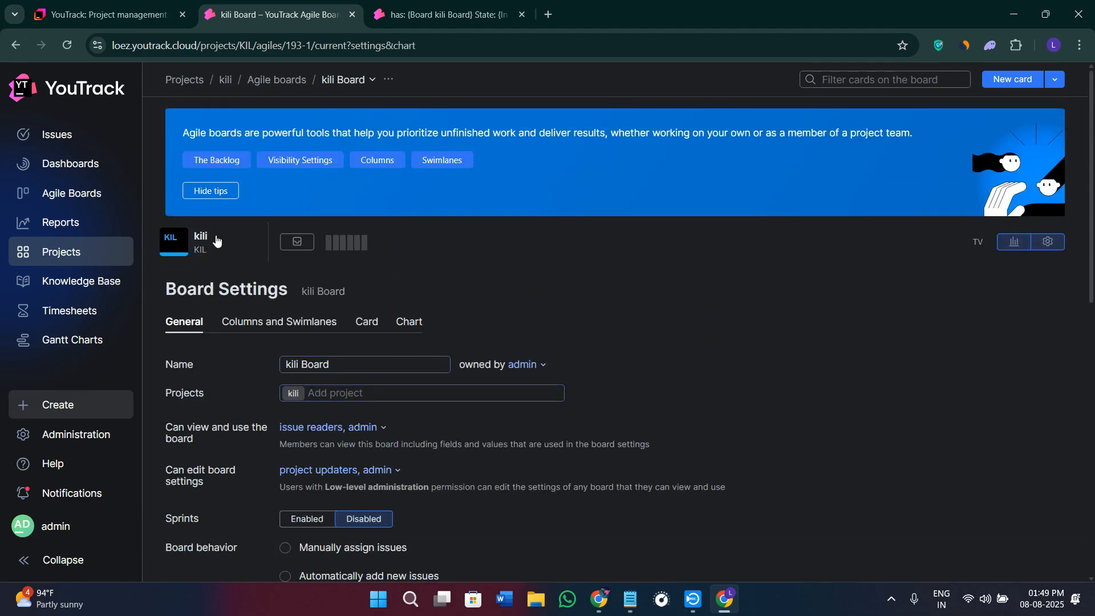
{"action": "key", "text": "alt+Left"}
{"action": "left_click", "coordinate": [55, 253]}
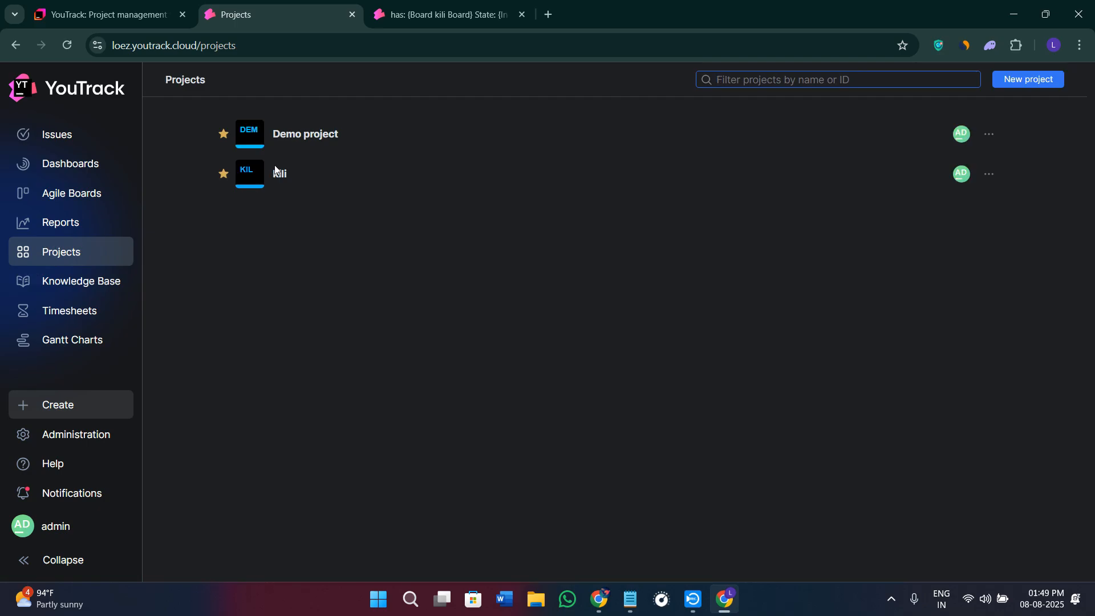
Step: Reopen the kili project's agile board and enter the card filter query "Assignee: me State: {Open, In Progress}"
{"action": "left_click", "coordinate": [280, 174]}
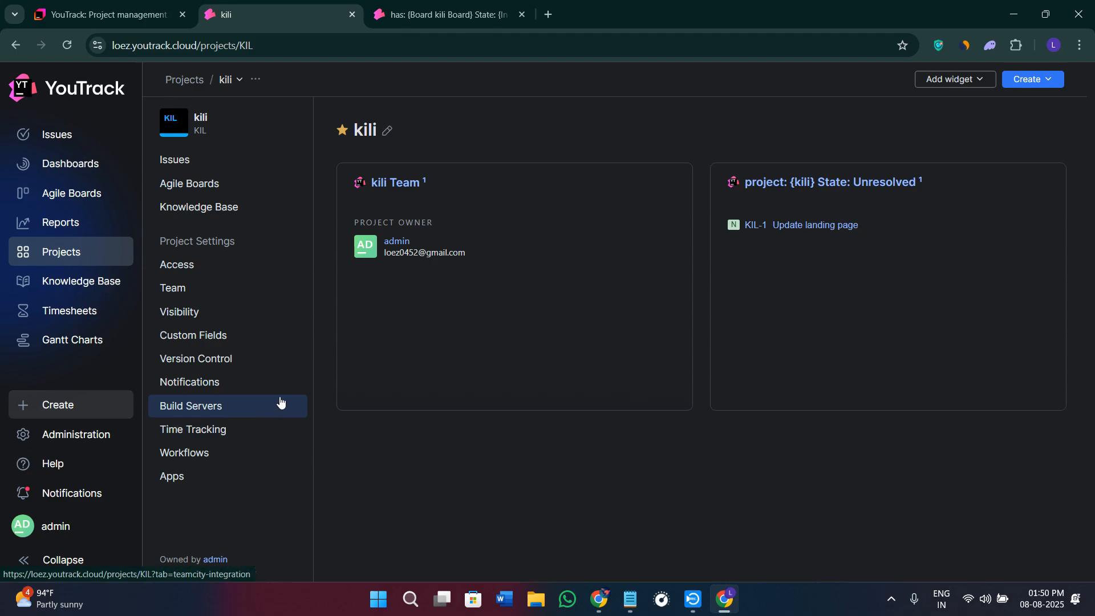
{"action": "left_click", "coordinate": [174, 188]}
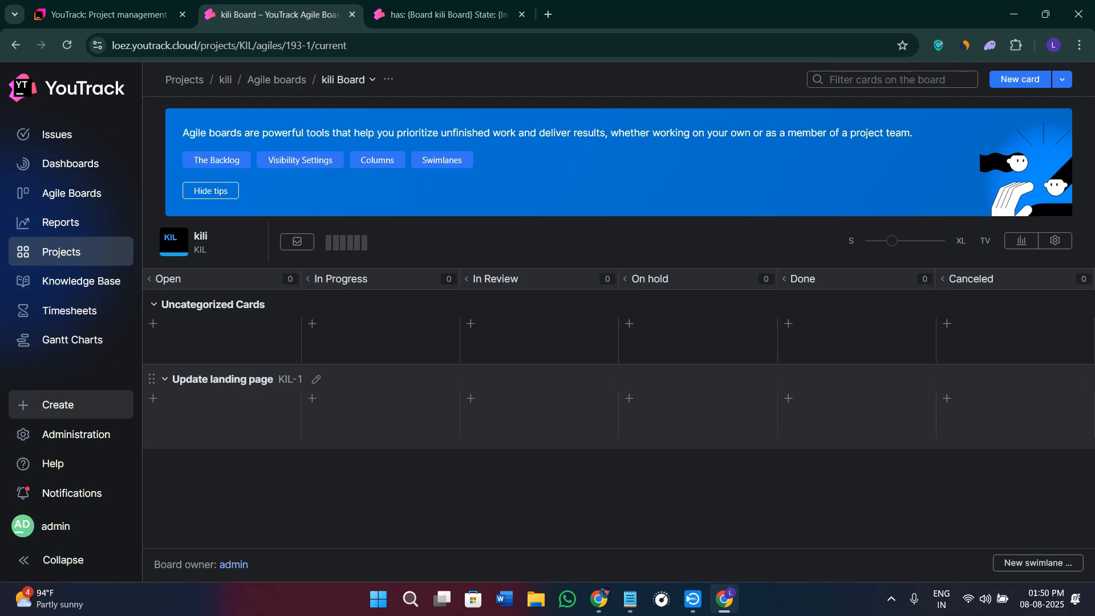
{"action": "left_click", "coordinate": [917, 81]}
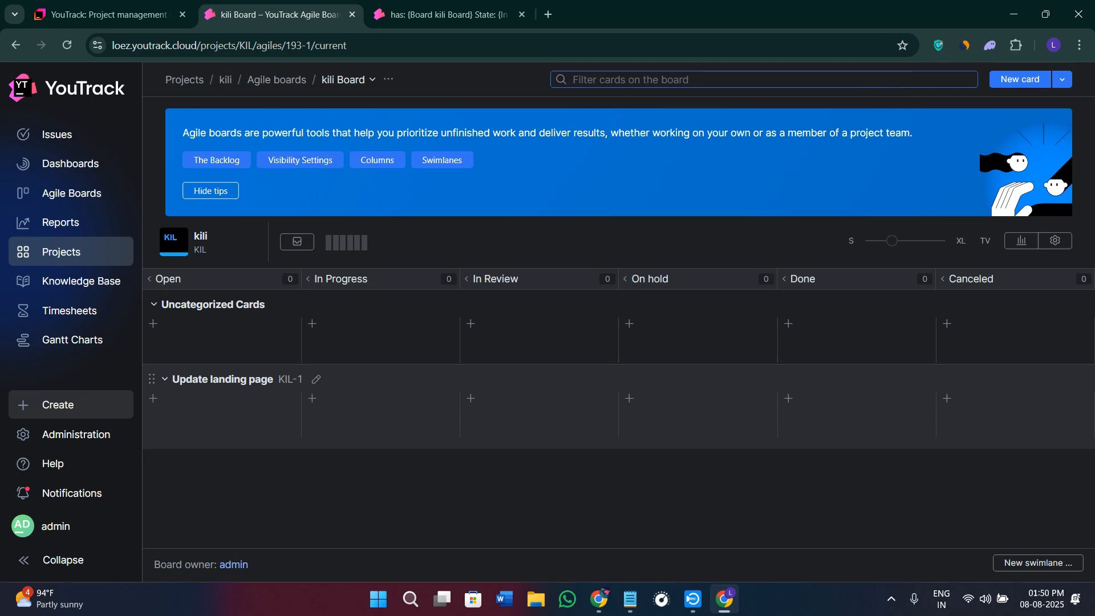
{"action": "key", "text": "alt+Tab"}
{"action": "key", "text": "alt+Tab"}
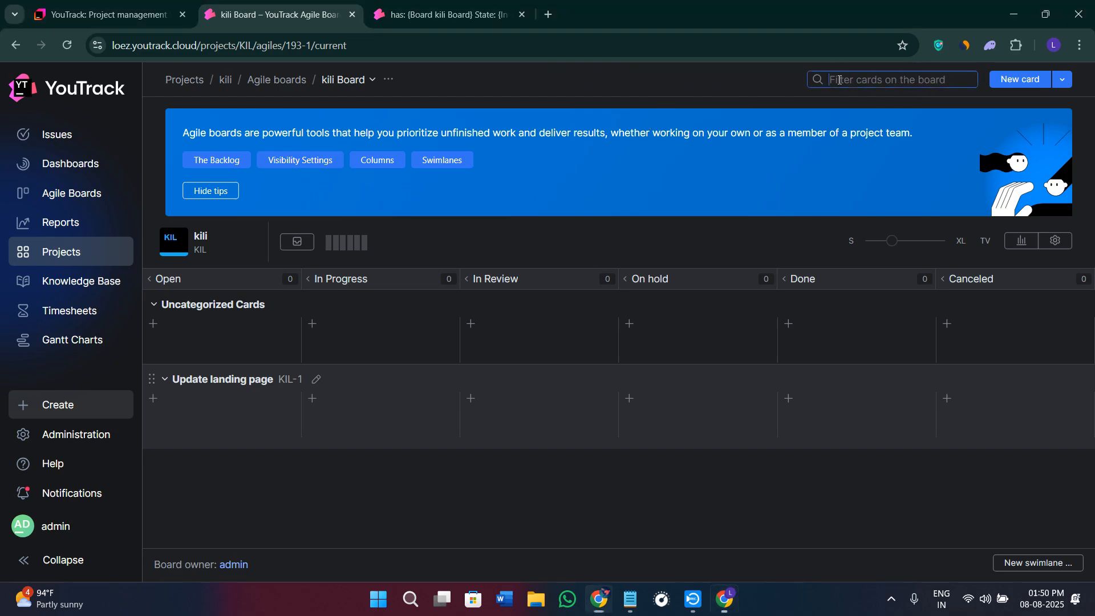
{"action": "type", "text": "Assignee: me State: {Open, In Progress}"}
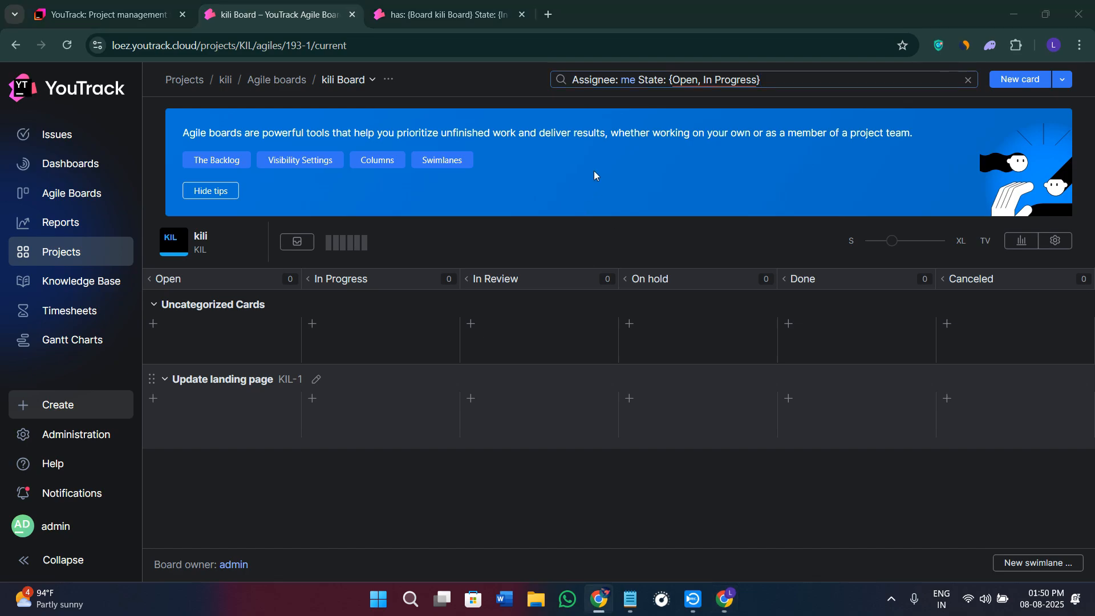
Step: Replace the board's card filter query with "#bug Priority: Major"
{"action": "left_click", "coordinate": [756, 82]}
{"action": "triple_click", "coordinate": [755, 82]}
{"action": "type", "text": "#bug Priority: Major"}
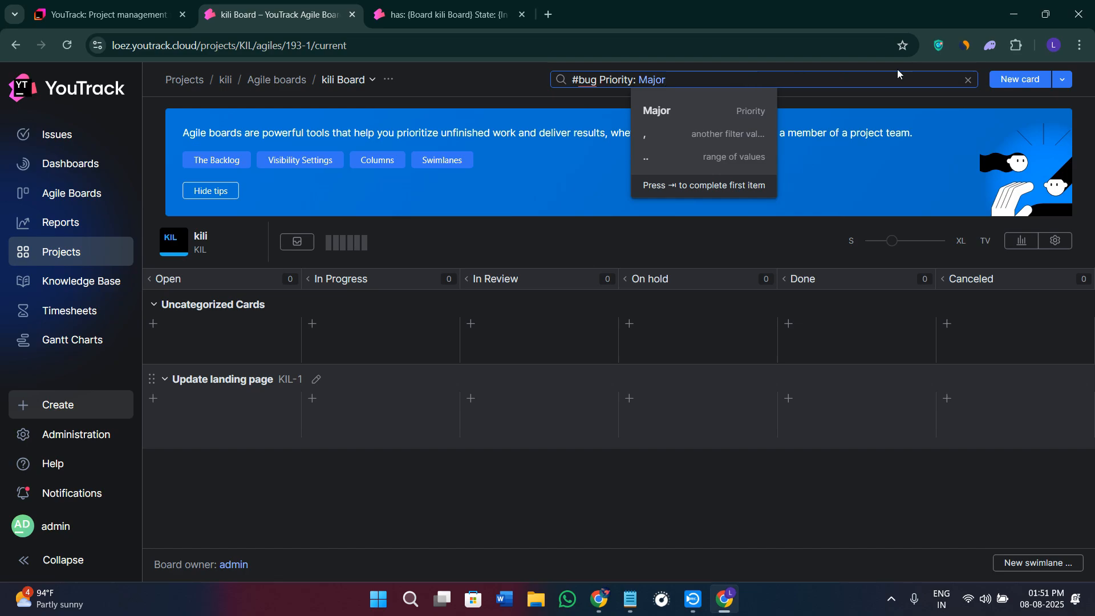
Step: Replace the board's card filter query with "project: Demo sort by: updated"
{"action": "key", "text": "alt+Tab"}
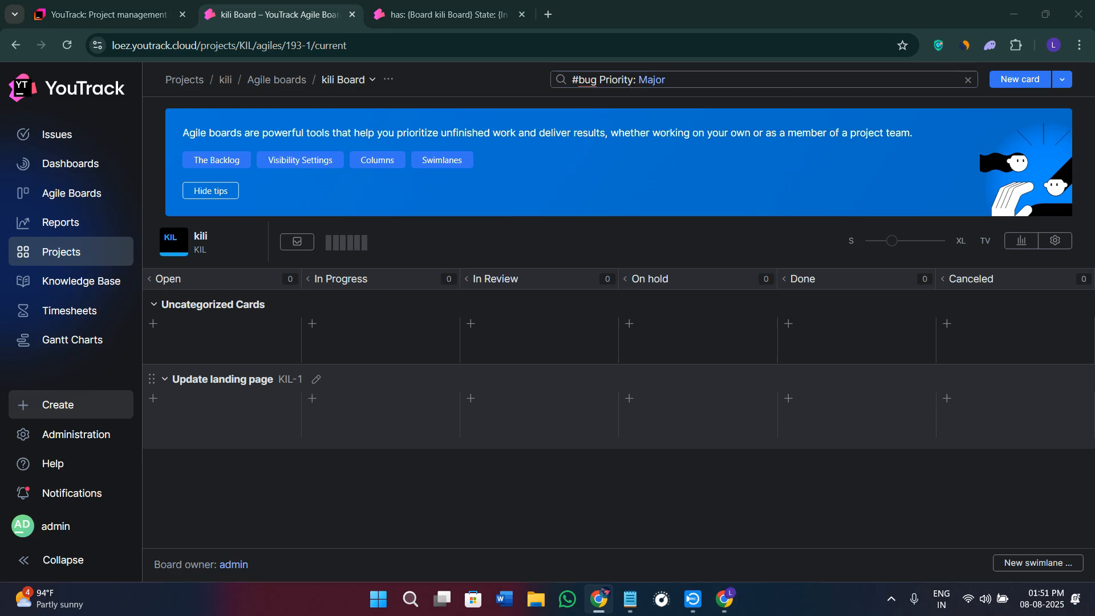
{"action": "left_click", "coordinate": [692, 80]}
{"action": "key", "text": "ctrl+a"}
{"action": "type", "text": "project: Demo sort by: updated"}
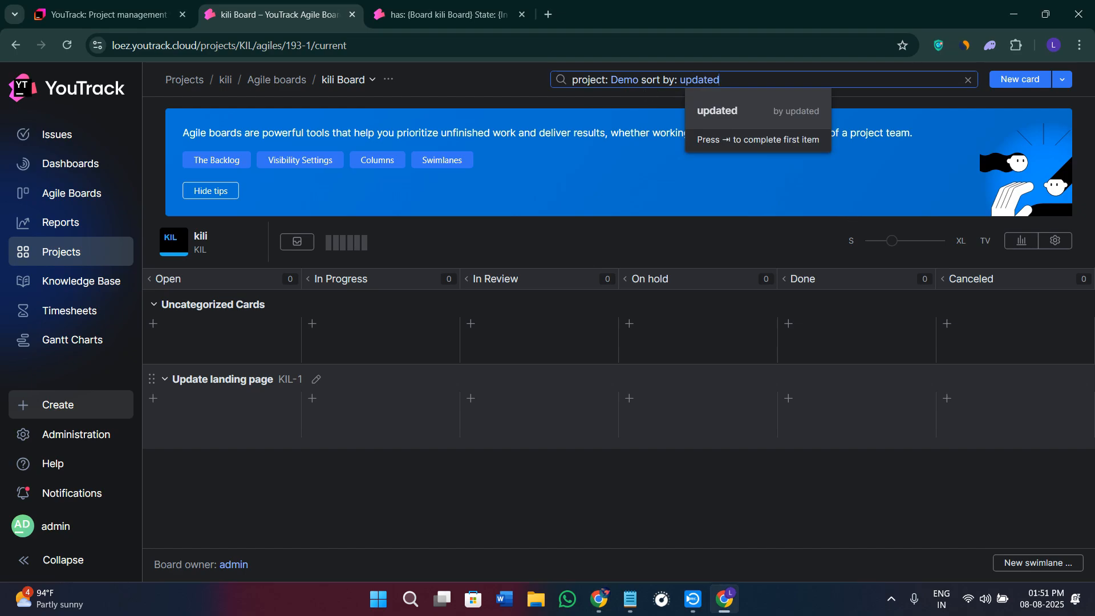
Step: Go to the "Demo project issues per subsystem" report and download it as a CSV file
{"action": "key", "text": "alt+Tab"}
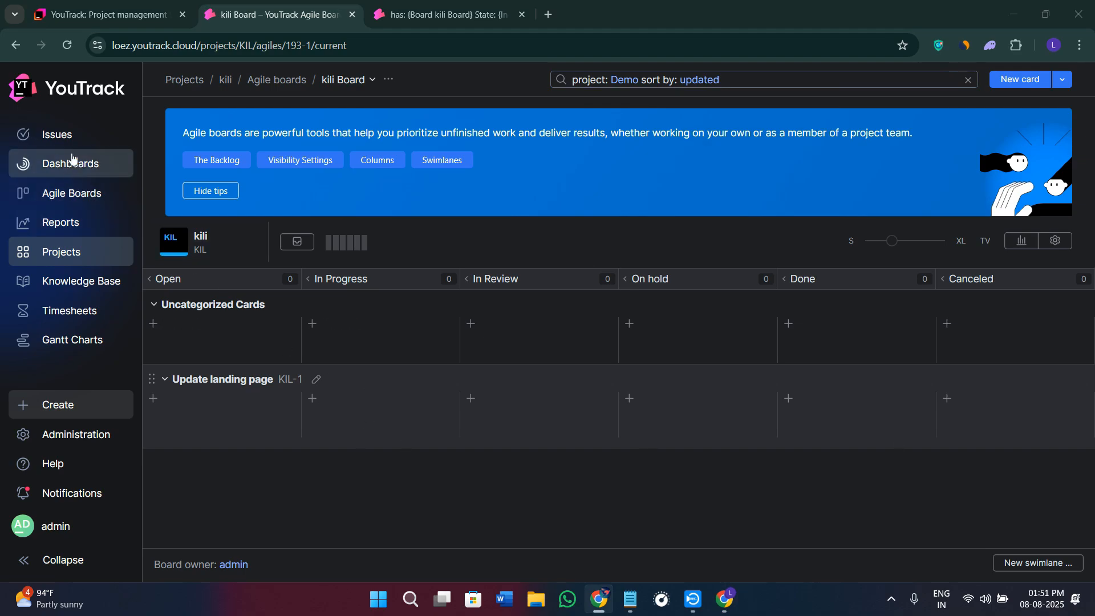
{"action": "left_click", "coordinate": [99, 234]}
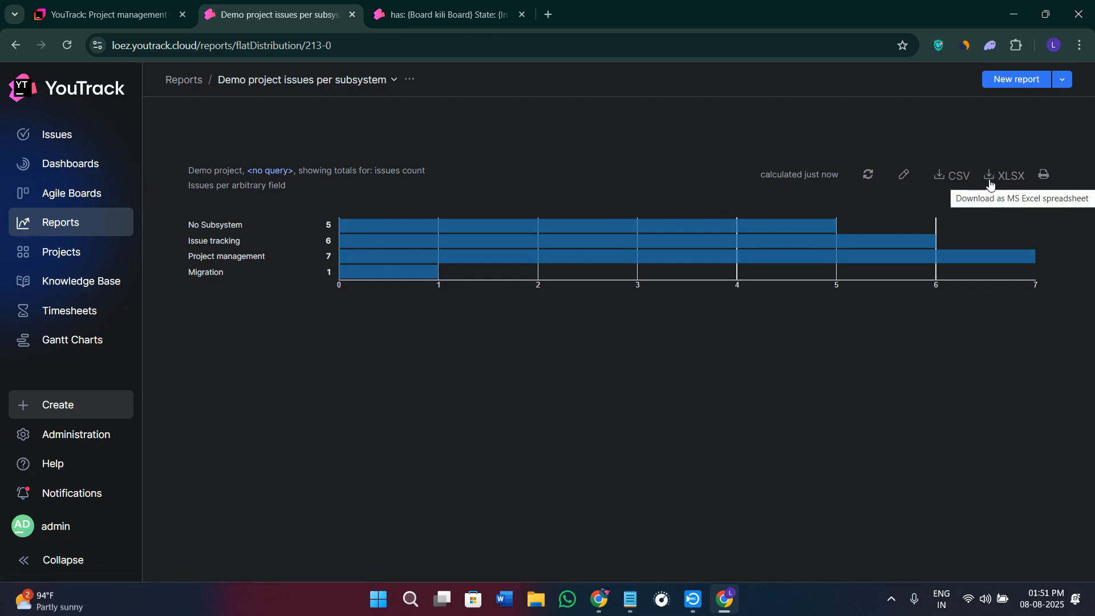
{"action": "left_click", "coordinate": [971, 181]}
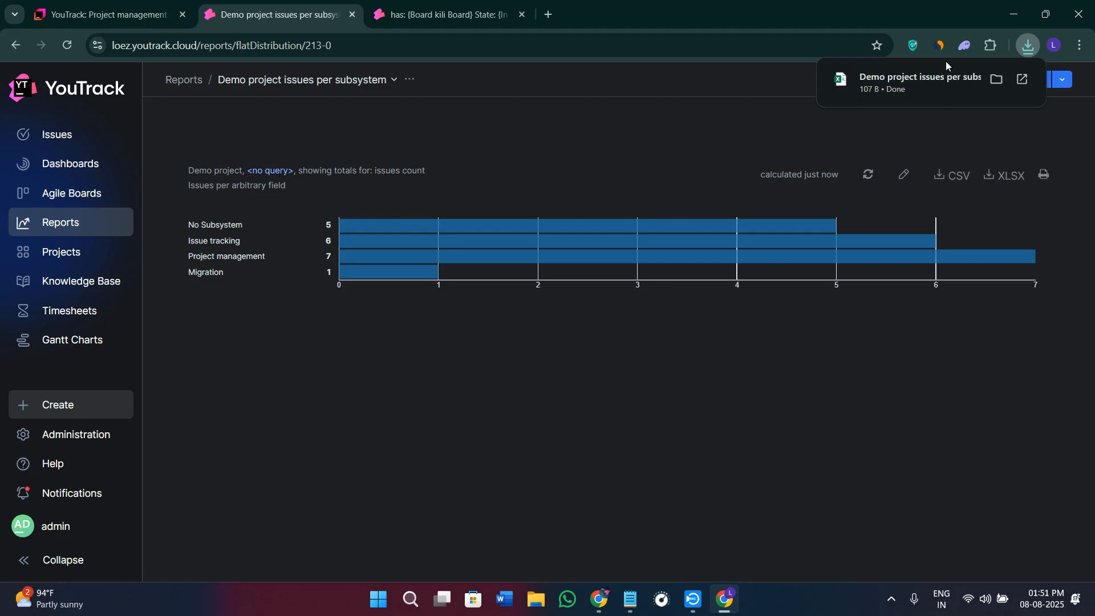
Step: Open the downloaded report in Excel, widen column A to fit the subsystem names, and switch back to YouTrack in the browser
{"action": "left_click", "coordinate": [908, 87]}
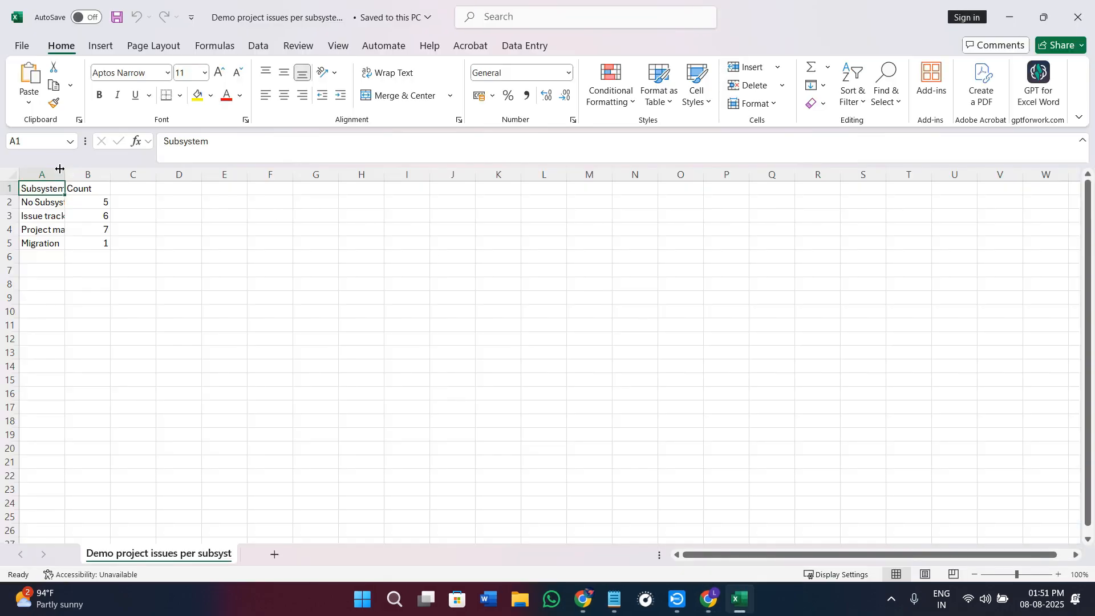
{"action": "left_click_drag", "start_coordinate": [65, 174], "coordinate": [308, 174]}
{"action": "left_click", "coordinate": [334, 241]}
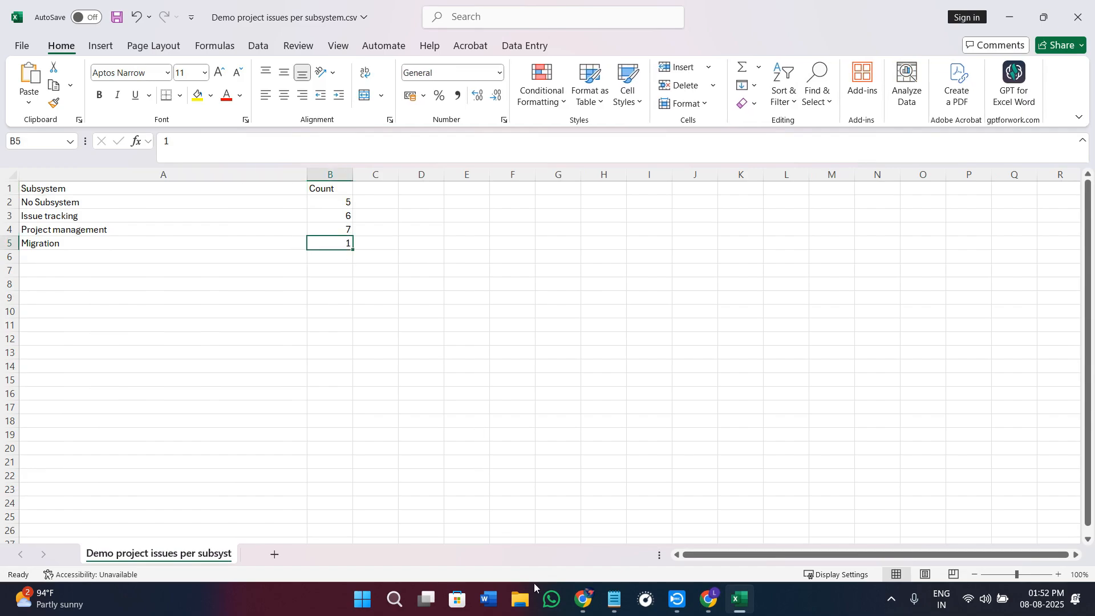
{"action": "left_click", "coordinate": [708, 599]}
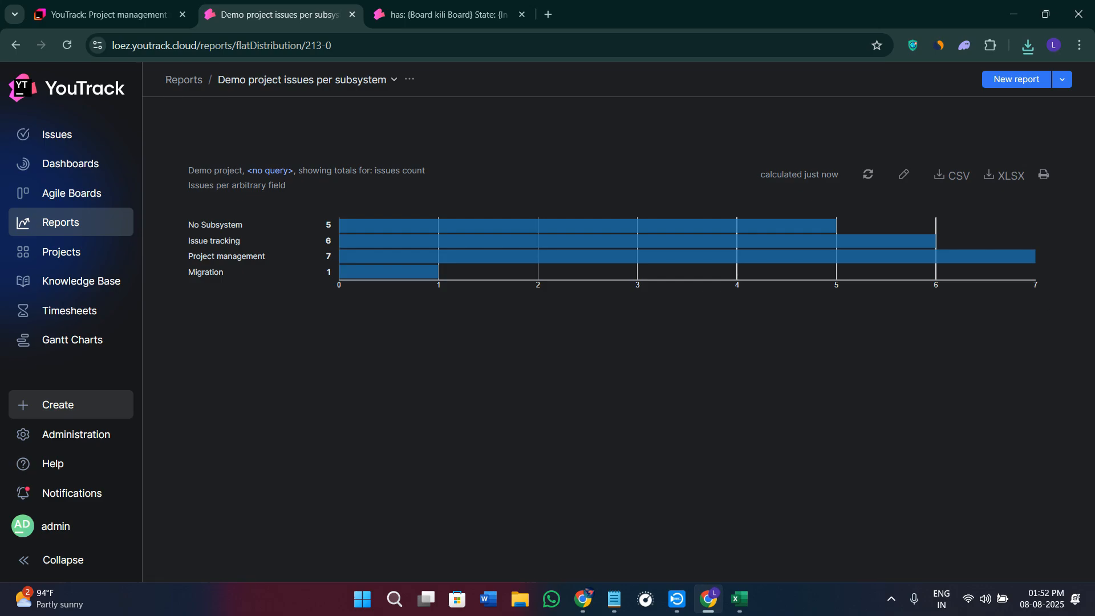
Step: Open the DEMO Dashboard and look over its widgets
{"action": "left_click", "coordinate": [76, 160]}
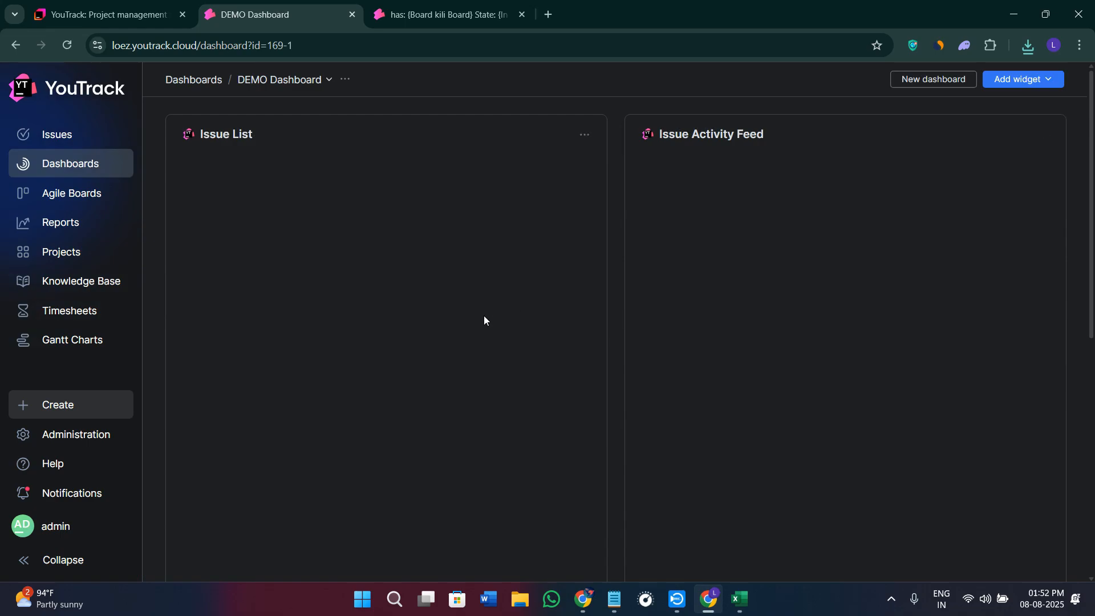
{"action": "scroll", "coordinate": [496, 298], "scroll_direction": "down", "scroll_amount": 5}
{"action": "scroll", "coordinate": [507, 275], "scroll_direction": "up", "scroll_amount": 5}
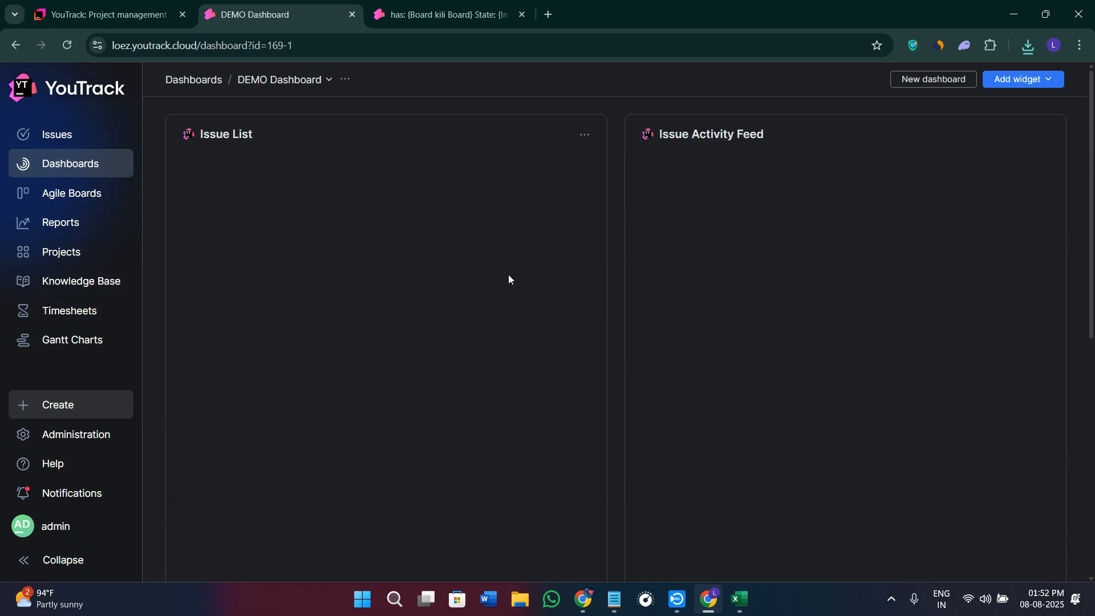